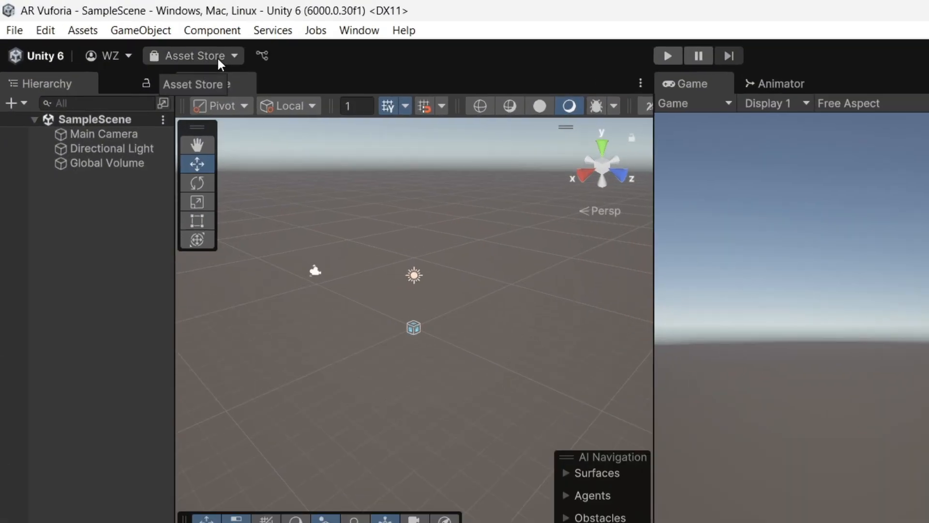
- Open the Unity Asset Store website from the editor and search it for "vuforia"
{"action": "left_click", "coordinate": [218, 57]}
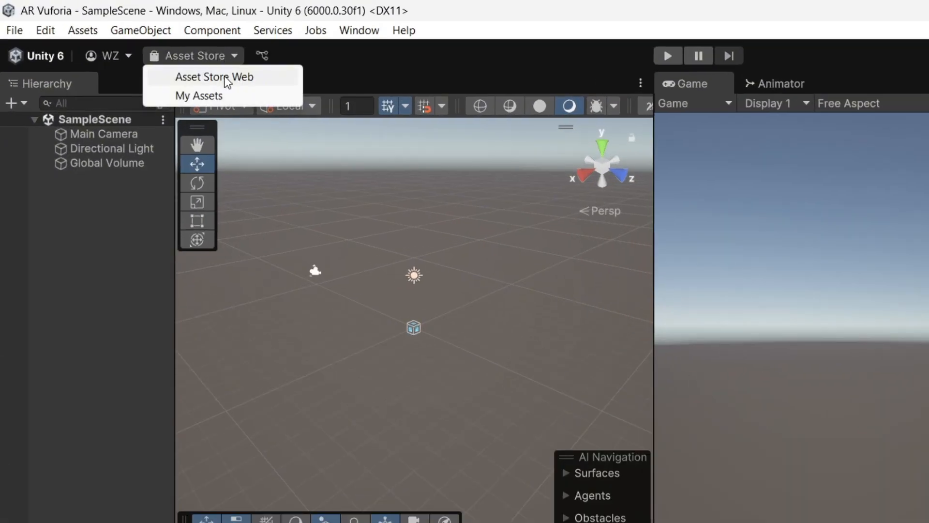
{"action": "left_click", "coordinate": [225, 77]}
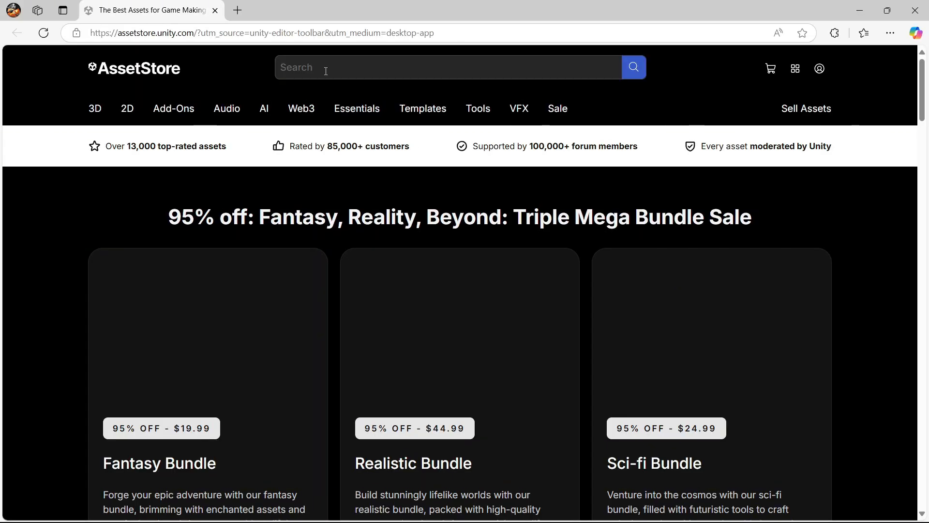
{"action": "left_click", "coordinate": [326, 68]}
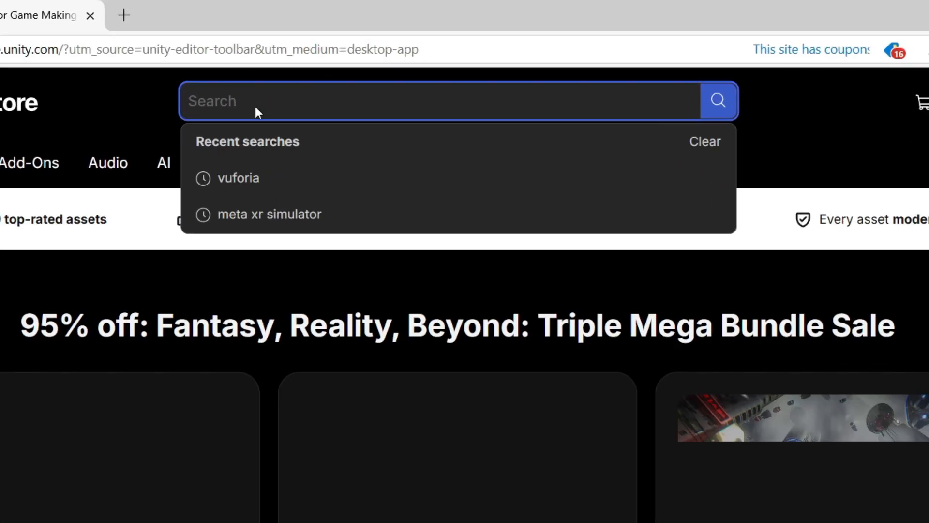
{"action": "type", "text": "vuforia"}
{"action": "key", "text": "Return"}
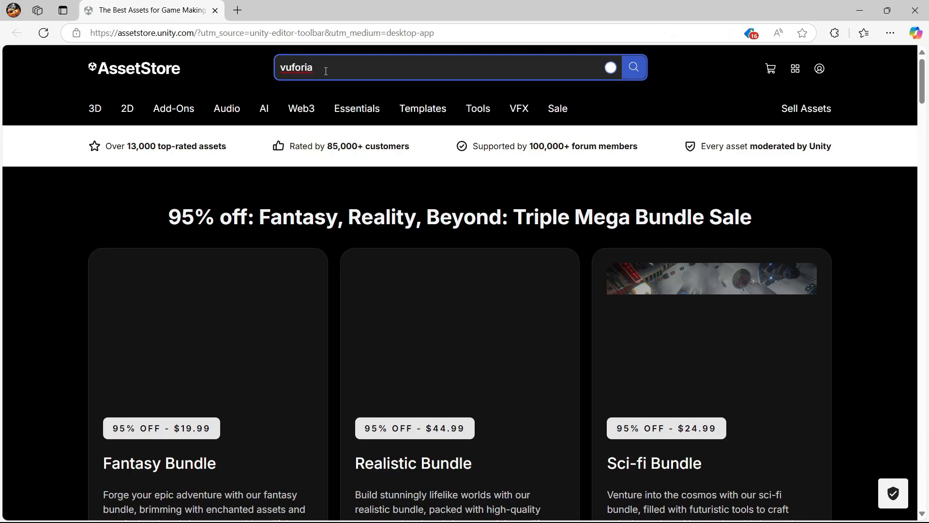
- Open the Vuforia Engine asset page from the search results and allow it to open in the Unity Editor
{"action": "scroll", "coordinate": [479, 279], "scroll_direction": "down", "scroll_amount": 3}
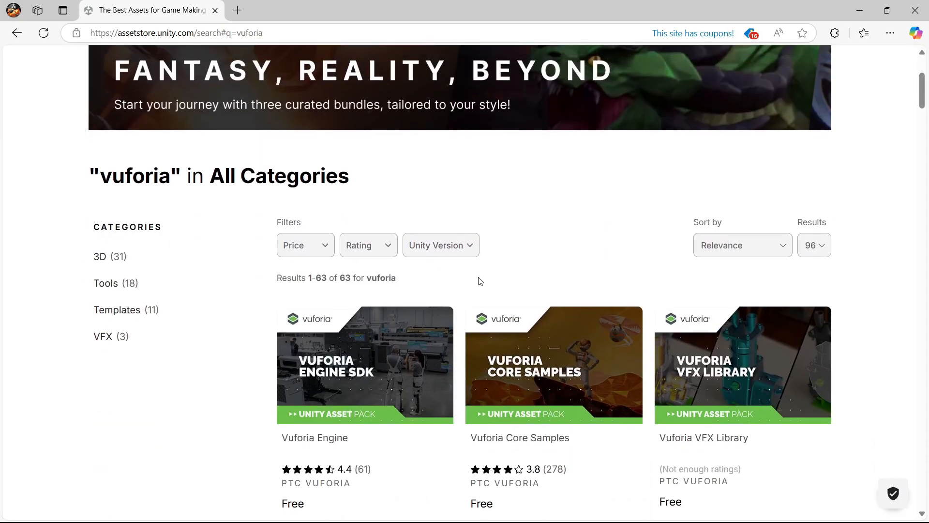
{"action": "scroll", "coordinate": [480, 283], "scroll_direction": "down", "scroll_amount": 1}
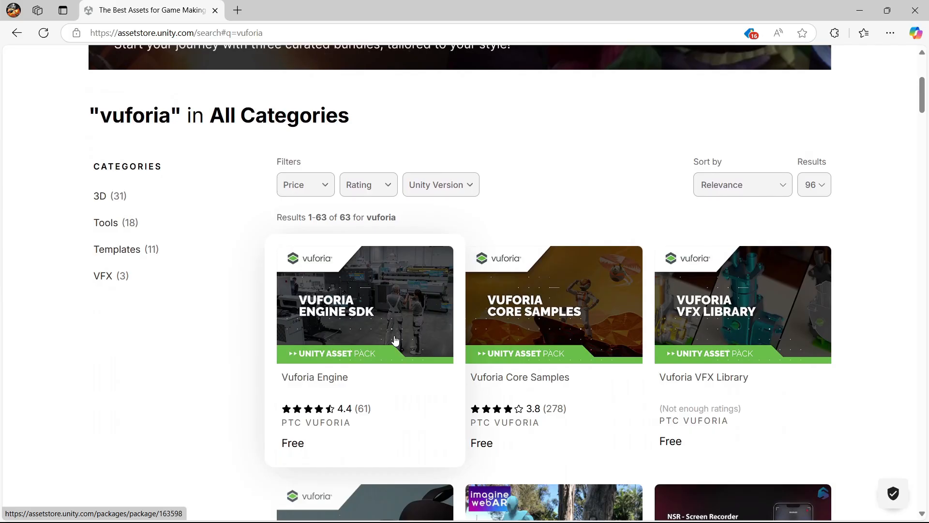
{"action": "left_click", "coordinate": [397, 340]}
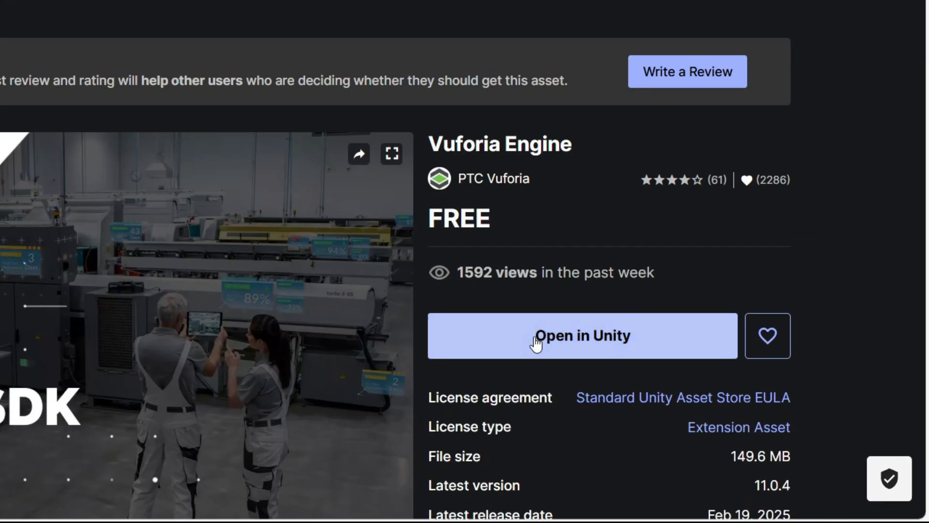
{"action": "left_click", "coordinate": [536, 343]}
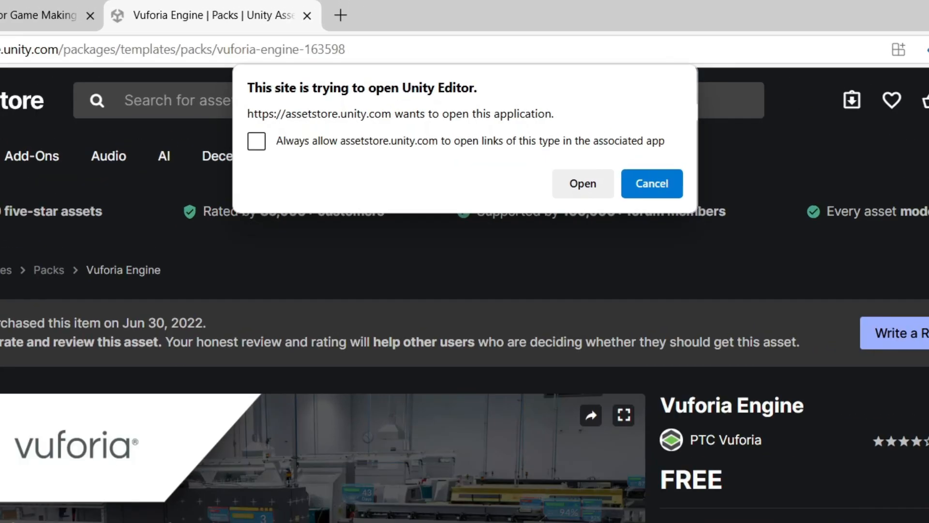
{"action": "left_click", "coordinate": [582, 193]}
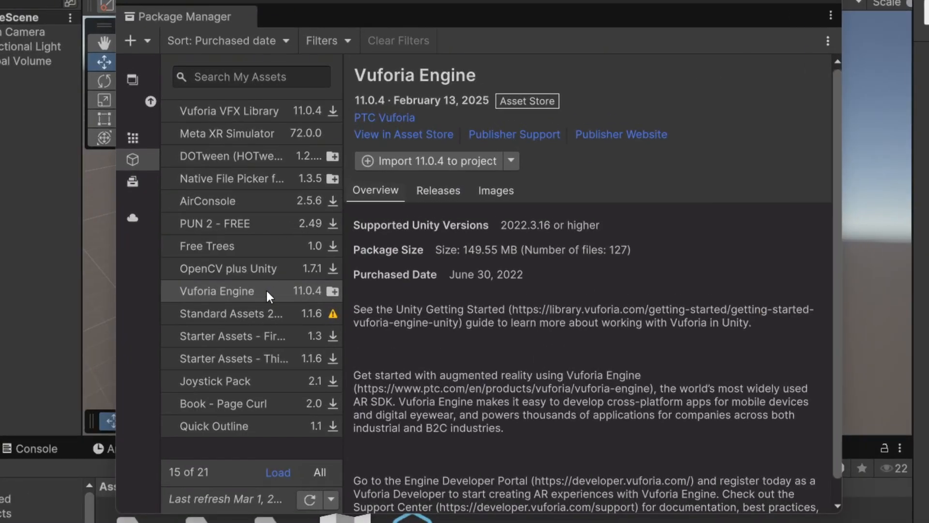
- Import all Vuforia Engine 11.0.4 content, skip the dependency upgrades, accept the Vuforia package update, and close the Package Manager
{"action": "left_click", "coordinate": [266, 291]}
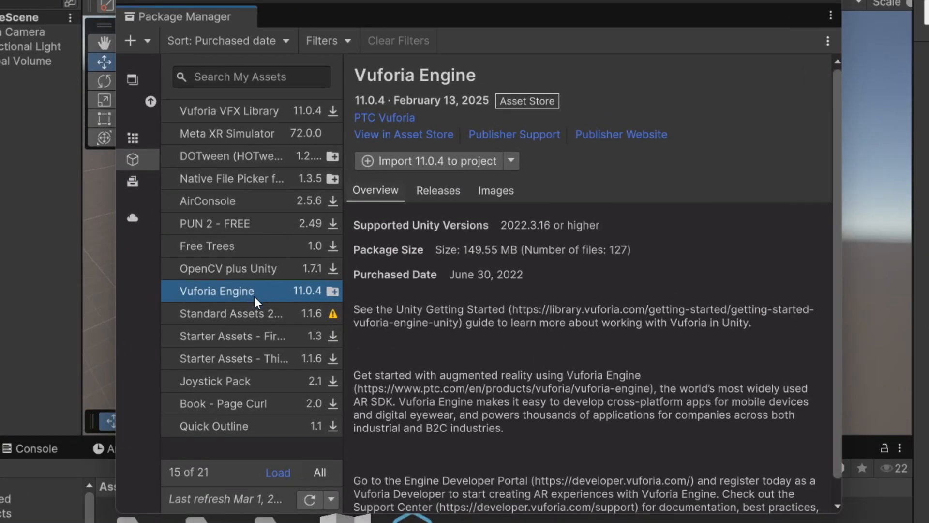
{"action": "left_click", "coordinate": [408, 159]}
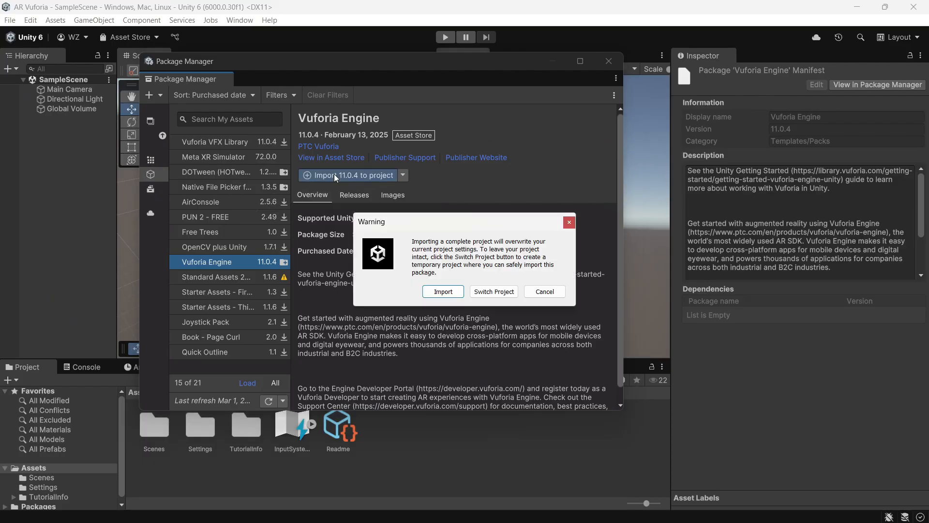
{"action": "left_click", "coordinate": [443, 291]}
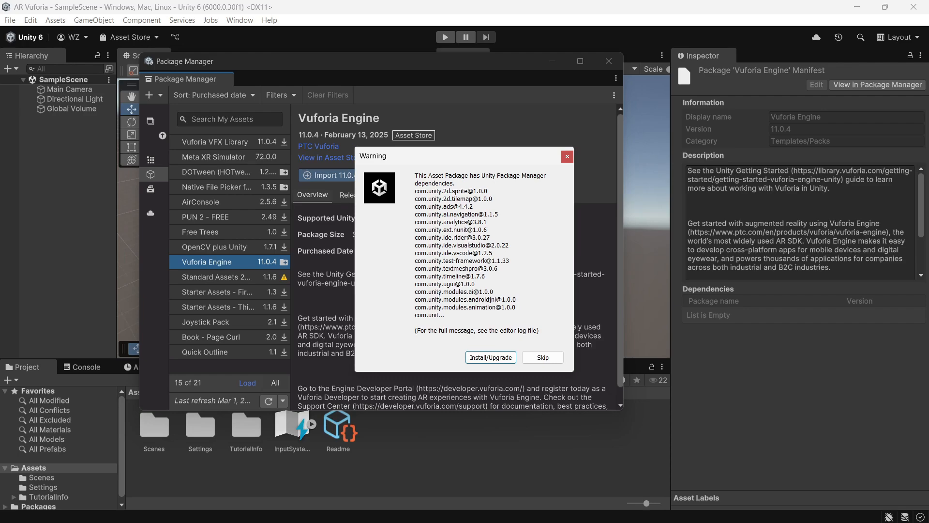
{"action": "left_click", "coordinate": [543, 358]}
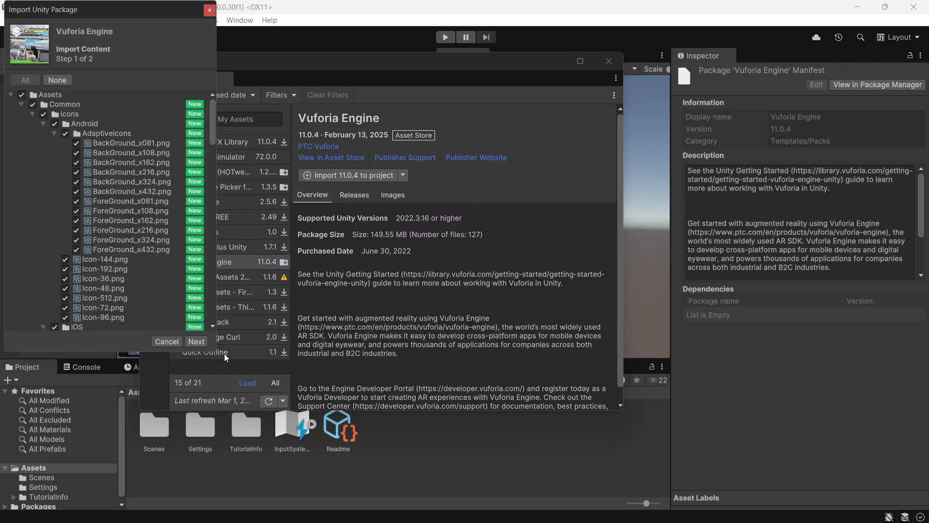
{"action": "left_click", "coordinate": [194, 344]}
{"action": "left_click", "coordinate": [194, 344]}
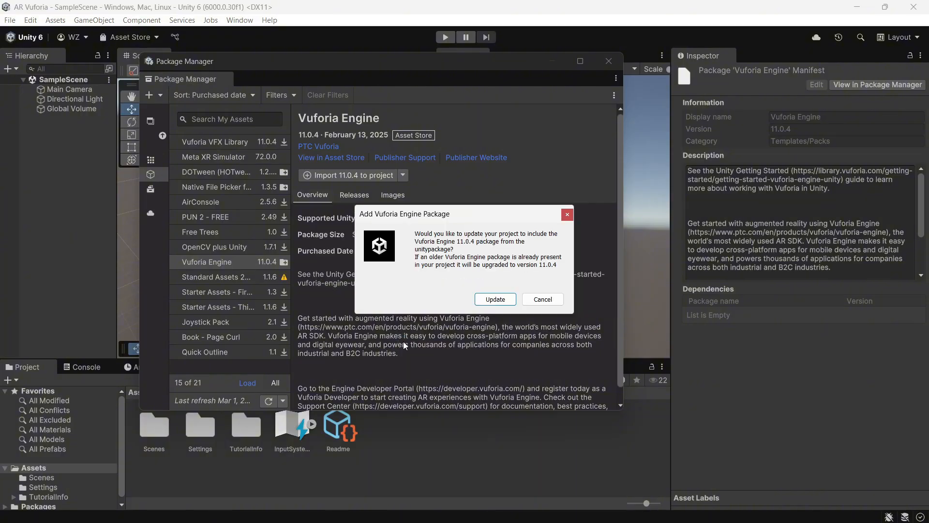
{"action": "left_click", "coordinate": [494, 300]}
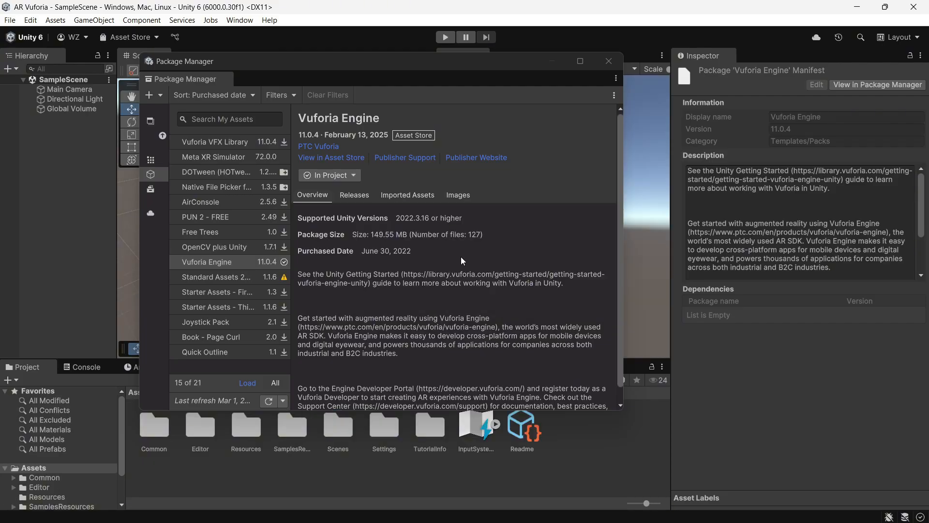
{"action": "left_click", "coordinate": [609, 61]}
- Widen the Scene view and delete the Main Camera from SampleScene
{"action": "left_click_drag", "start_coordinate": [437, 261], "coordinate": [494, 261]}
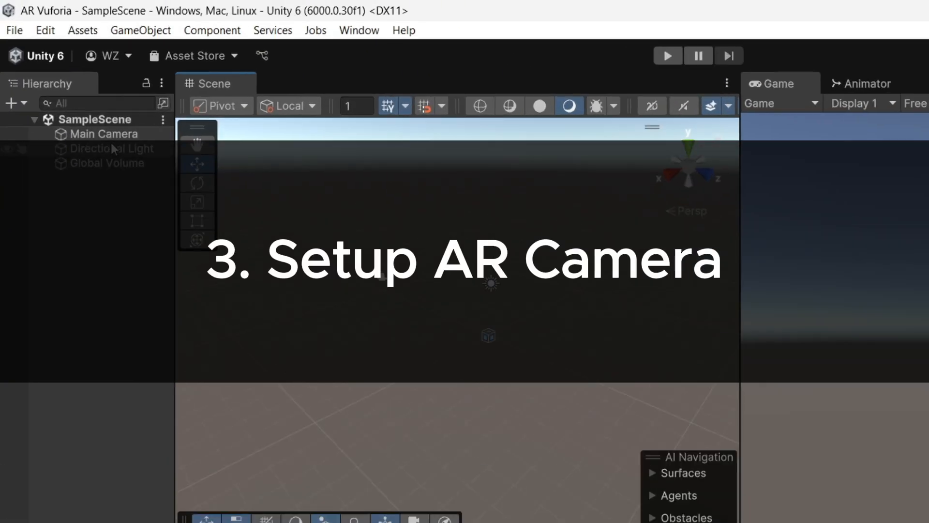
{"action": "left_click", "coordinate": [72, 90]}
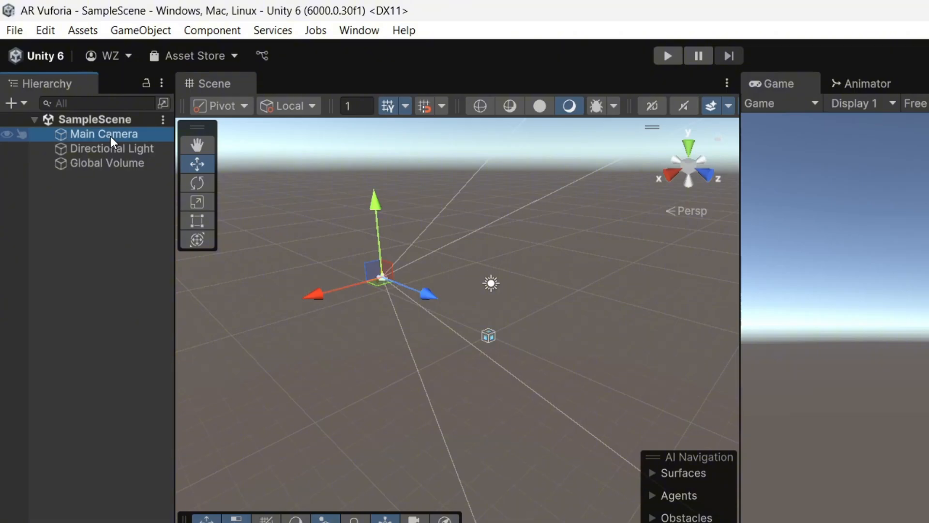
{"action": "key", "text": "Delete"}
- Add a Vuforia AR Camera as the first object in SampleScene and open its Vuforia Engine configuration
{"action": "right_click", "coordinate": [110, 214]}
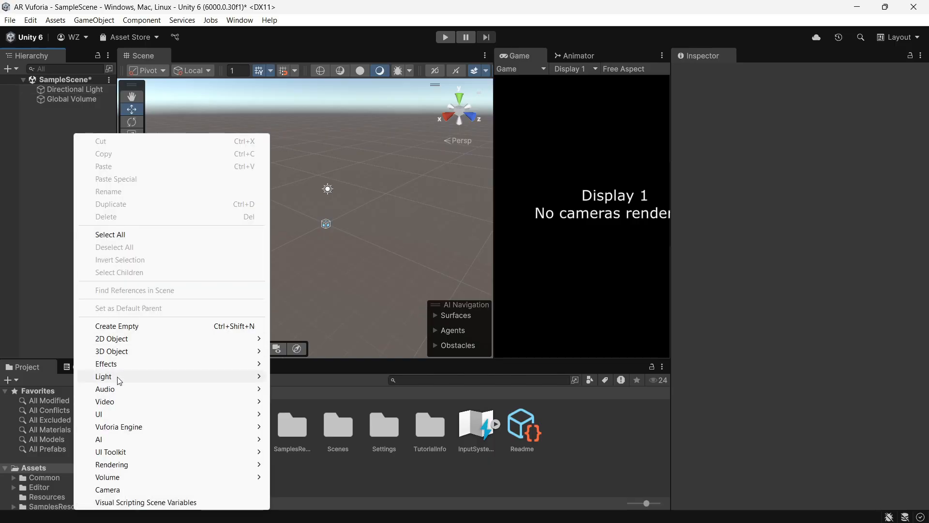
{"action": "mouse_move", "coordinate": [129, 427]}
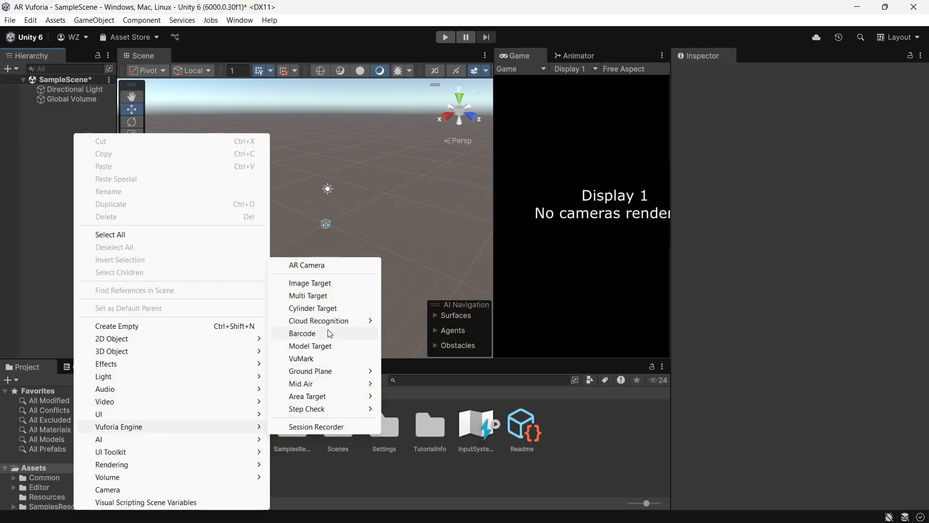
{"action": "left_click", "coordinate": [332, 266]}
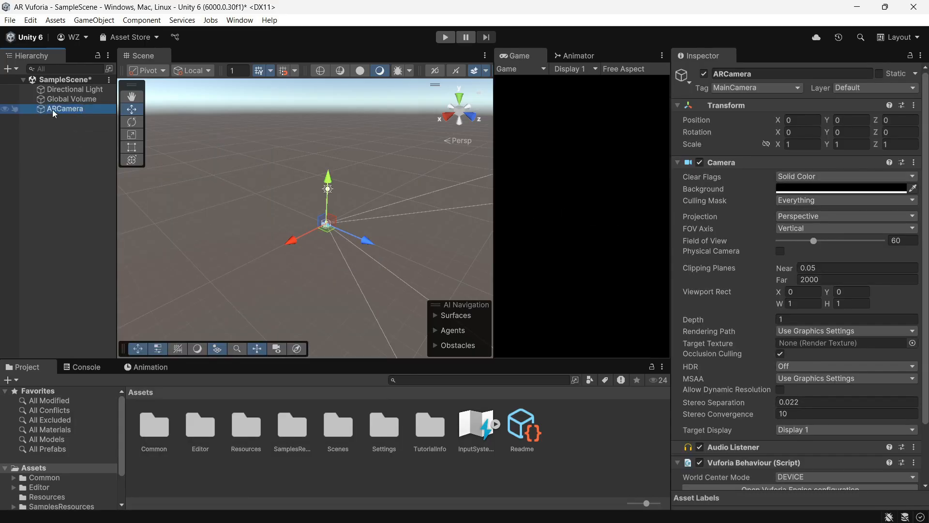
{"action": "left_click_drag", "start_coordinate": [52, 109], "coordinate": [53, 86]}
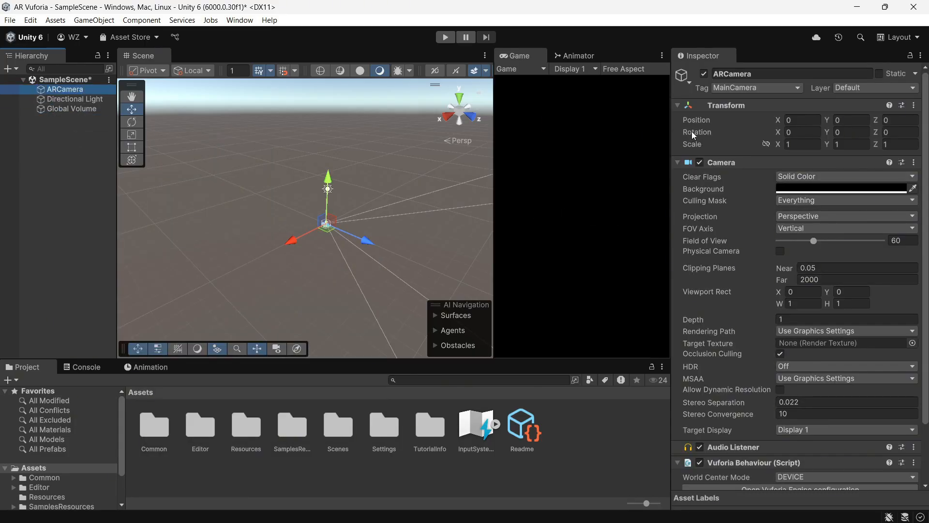
{"action": "scroll", "coordinate": [692, 131], "scroll_direction": "down", "scroll_amount": 5}
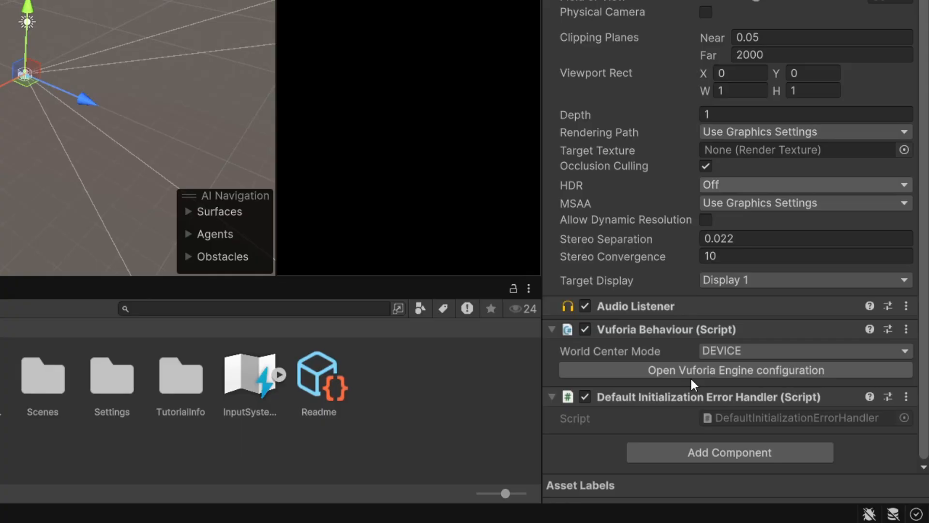
{"action": "left_click", "coordinate": [770, 422]}
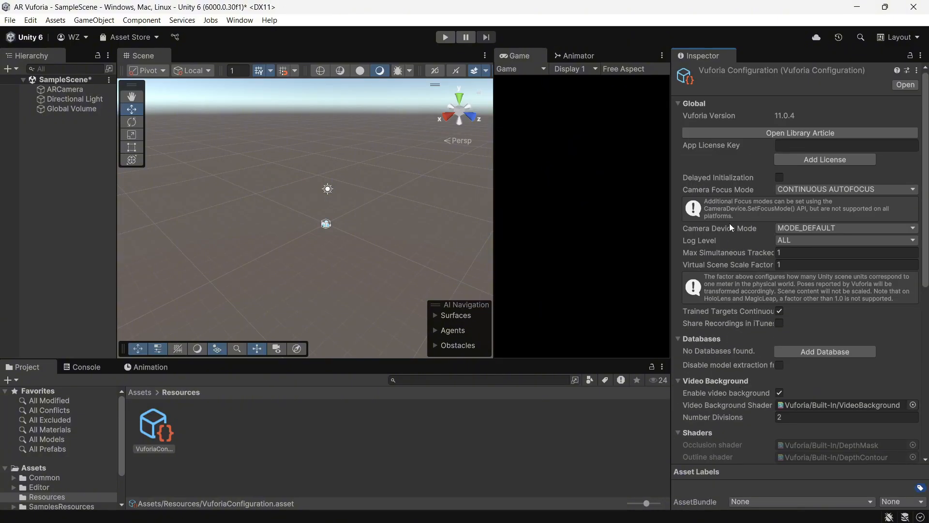
- Switch to the Vuforia developer portal in Chrome and examine the account registration form and its agreement options
{"action": "key", "text": "alt+Tab"}
{"action": "key", "text": "alt+Tab"}
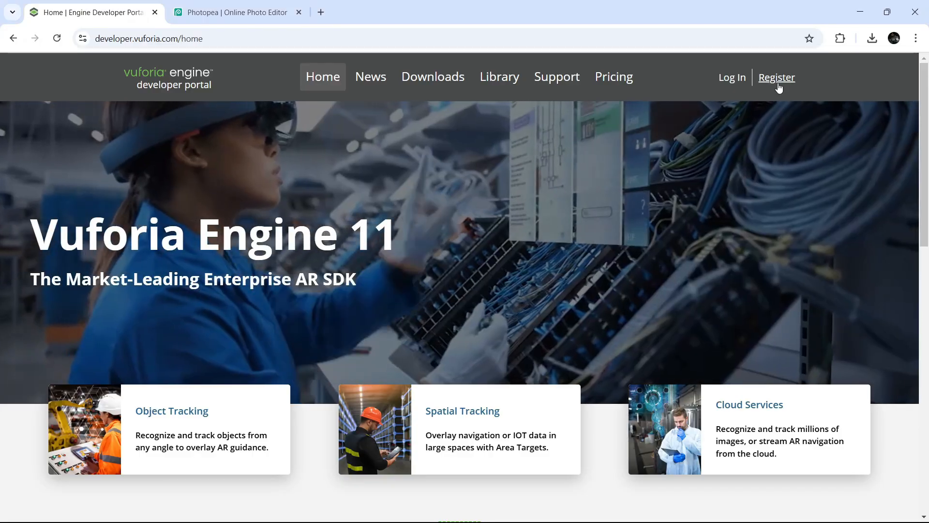
{"action": "left_click", "coordinate": [778, 84]}
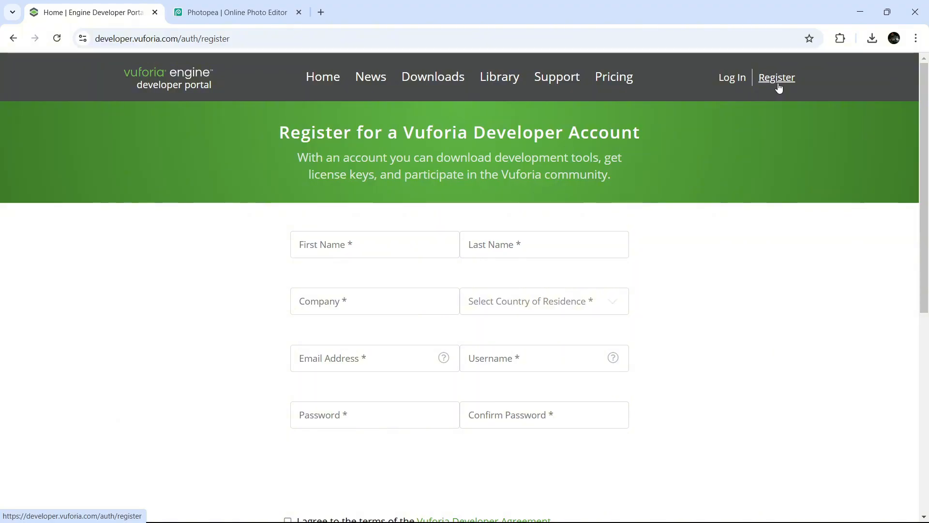
{"action": "scroll", "coordinate": [470, 387], "scroll_direction": "down", "scroll_amount": 5}
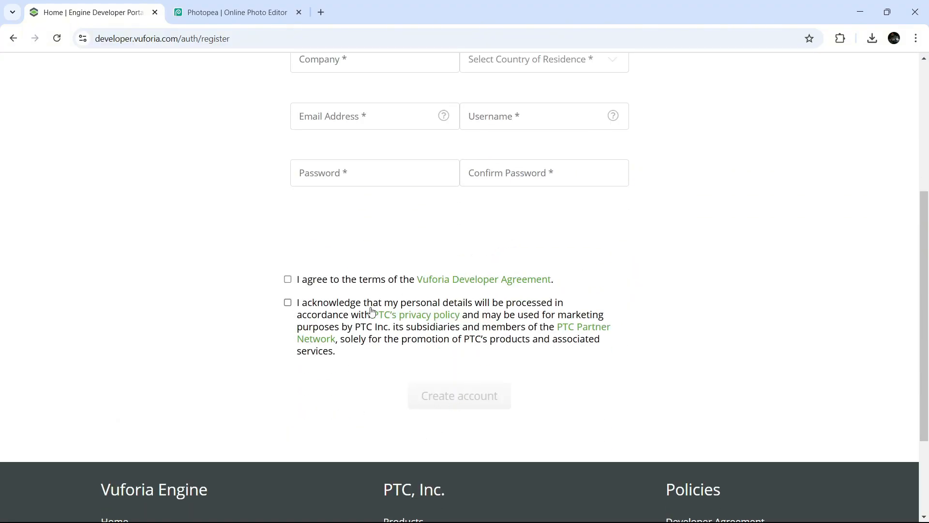
{"action": "scroll", "coordinate": [427, 315], "scroll_direction": "up", "scroll_amount": 5}
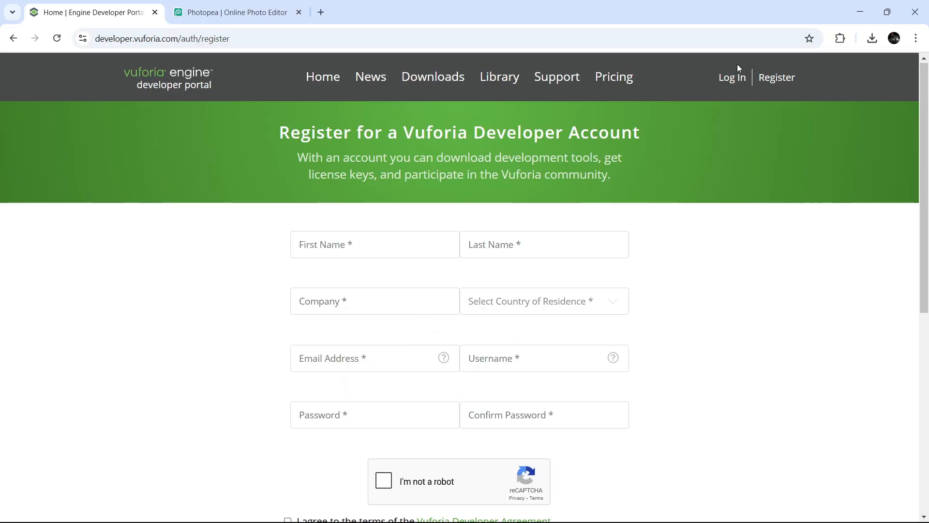
- Log in to the Vuforia developer portal with the account's e-mail address and password
{"action": "left_click", "coordinate": [733, 76]}
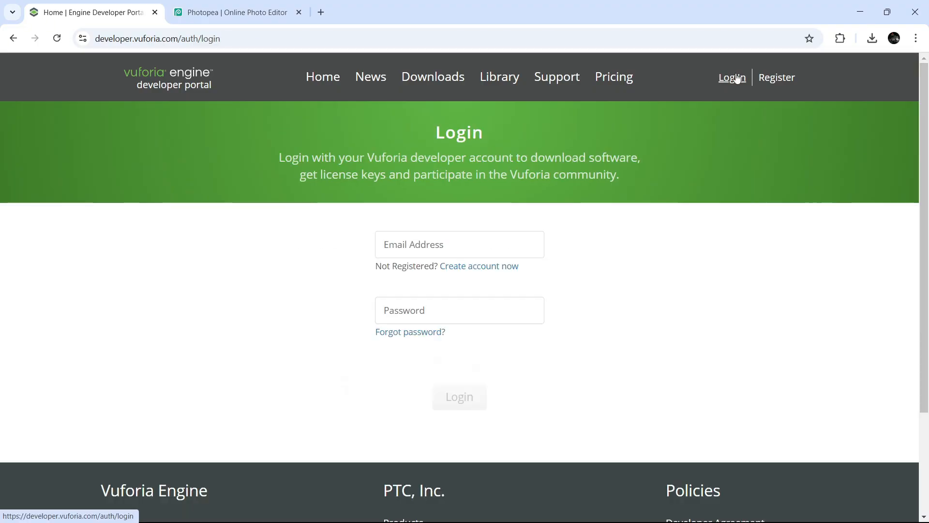
{"action": "left_click", "coordinate": [474, 245]}
{"action": "left_click", "coordinate": [483, 280]}
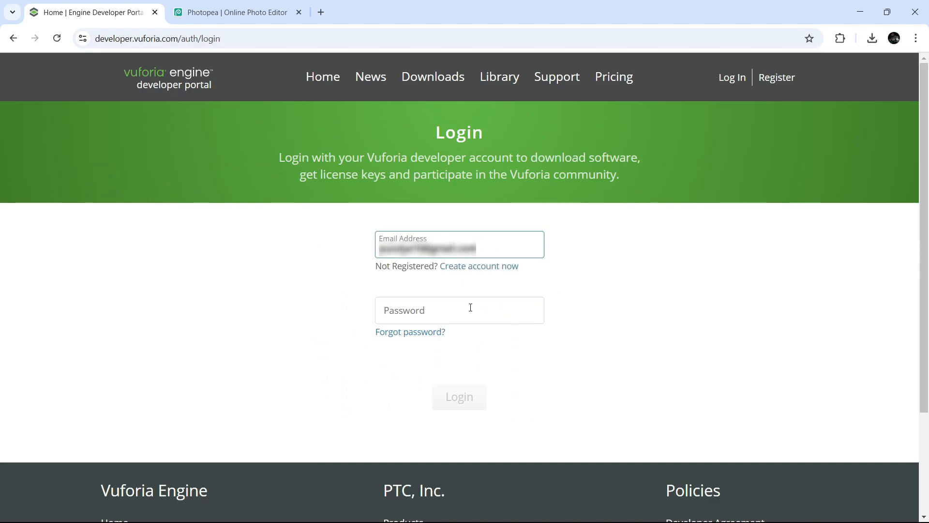
{"action": "left_click", "coordinate": [470, 307]}
{"action": "type", "text": "••"}
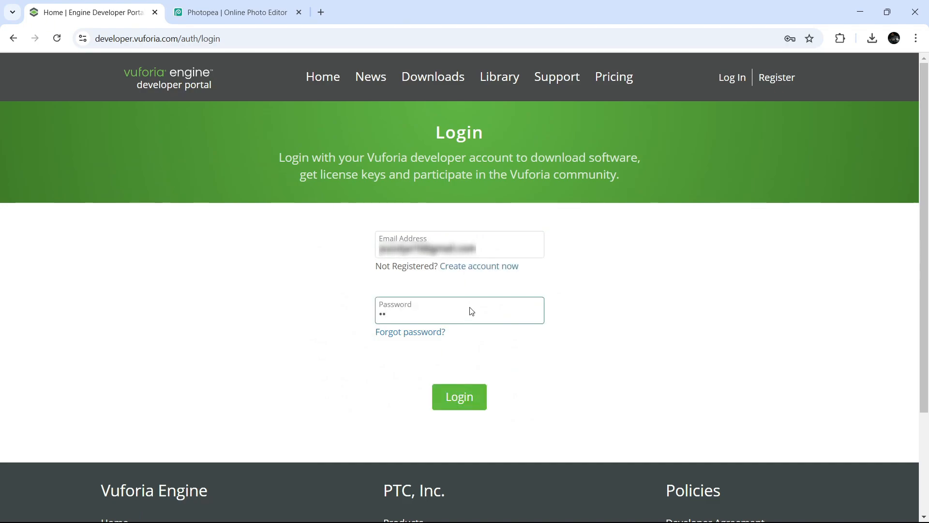
{"action": "type", "text": "••••••••••••••"}
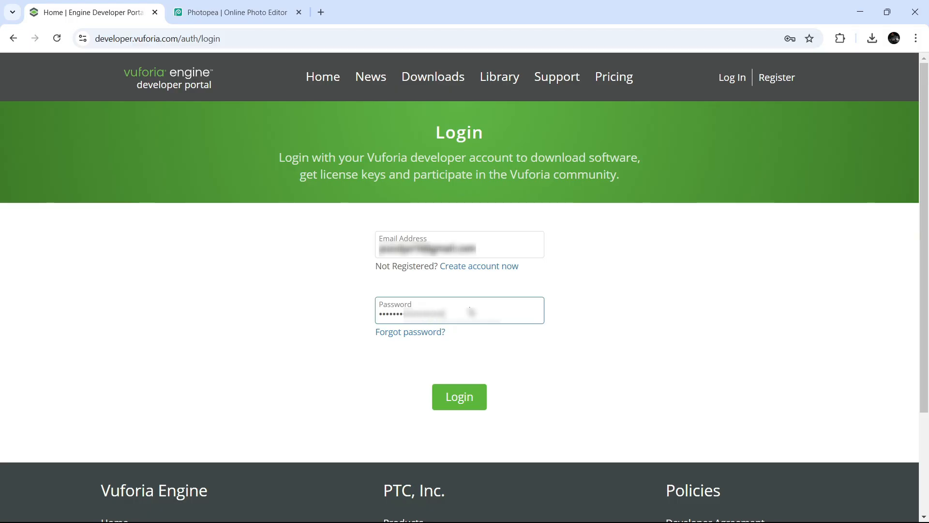
{"action": "left_click", "coordinate": [466, 390]}
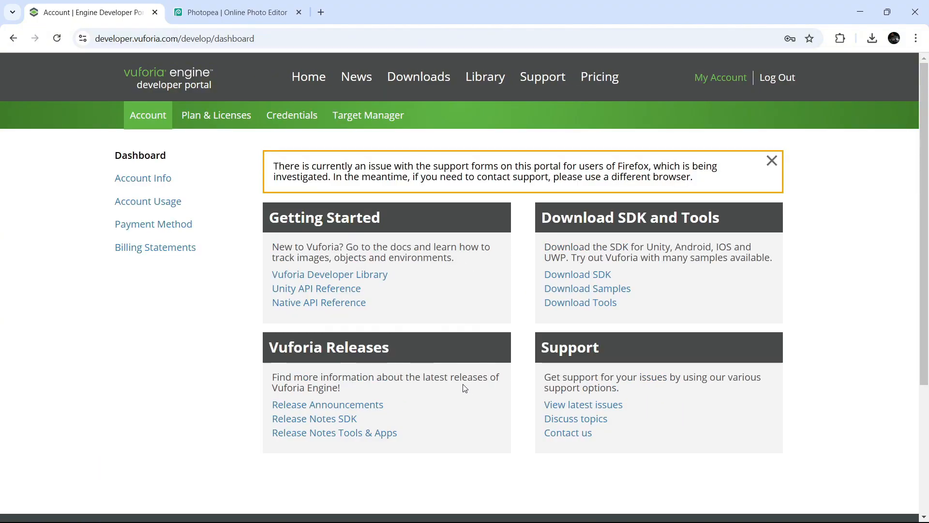
- Generate a Basic plan license named Xpermen in the developer portal, accepting the Vuforia Developer Agreement
{"action": "left_click", "coordinate": [221, 125]}
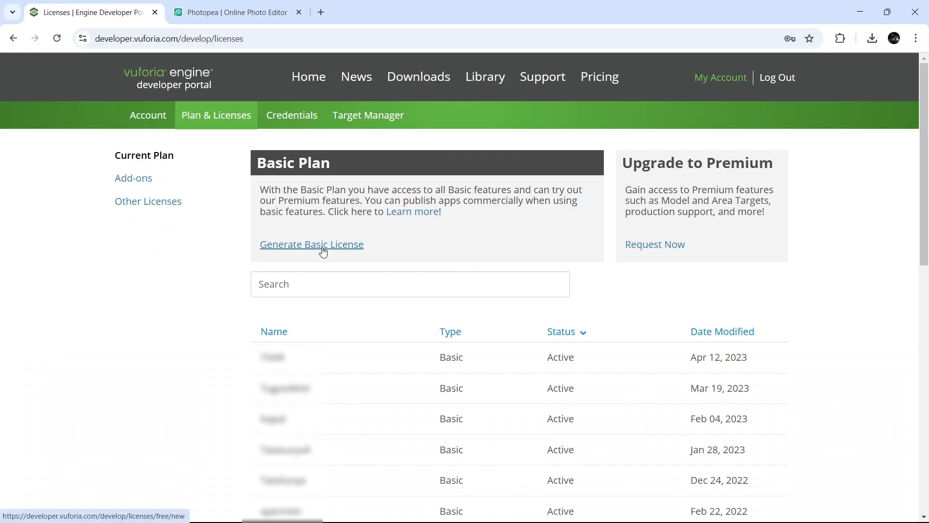
{"action": "left_click", "coordinate": [450, 284]}
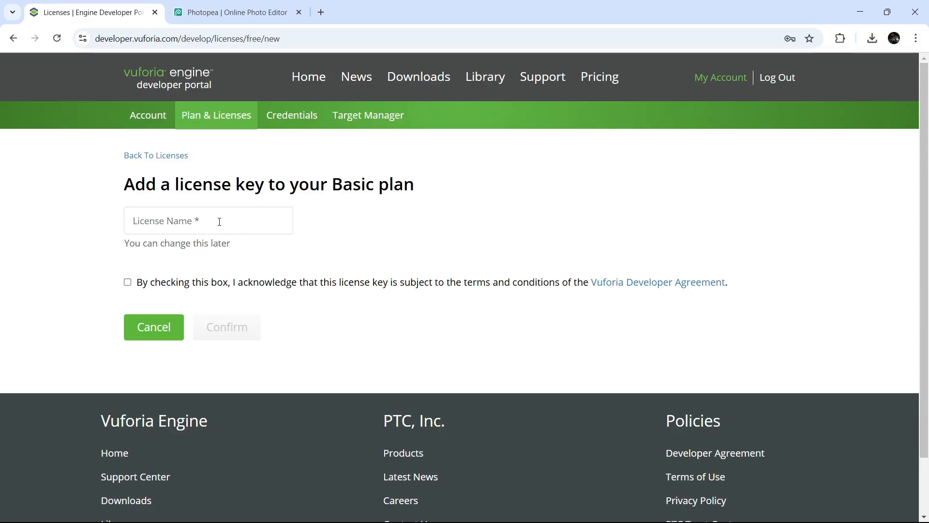
{"action": "left_click", "coordinate": [217, 220]}
{"action": "type", "text": "Xpermen"}
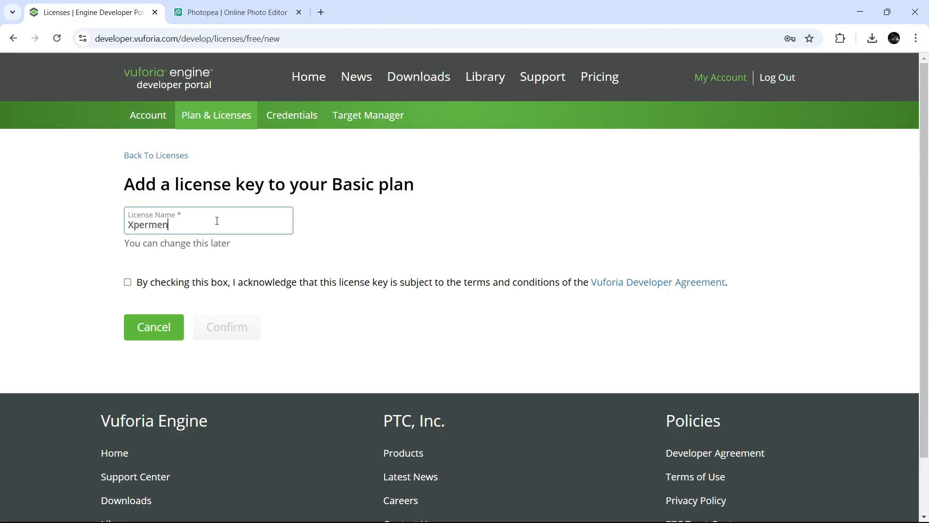
{"action": "left_click", "coordinate": [127, 283]}
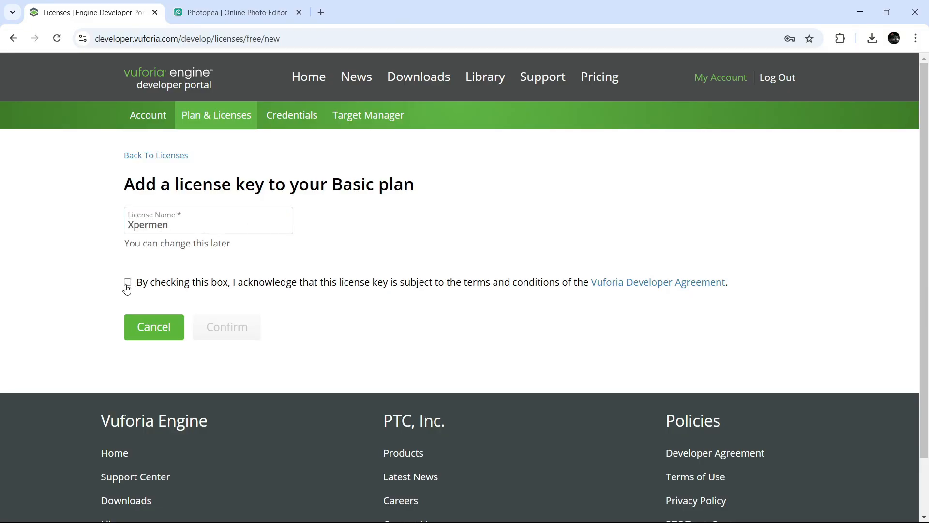
{"action": "left_click", "coordinate": [216, 328]}
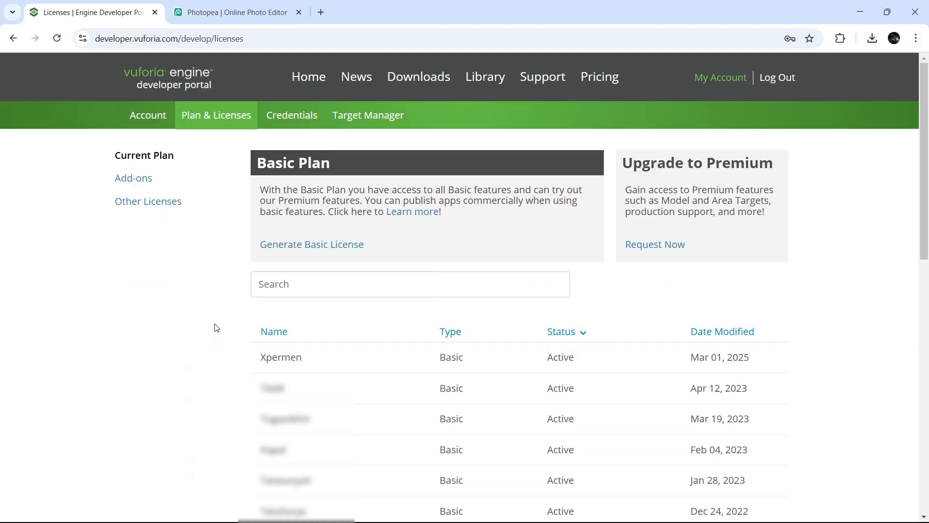
- Copy the Xpermen license key from the portal and paste it into the App License Key field of Unity's Vuforia Configuration
{"action": "left_click", "coordinate": [279, 358]}
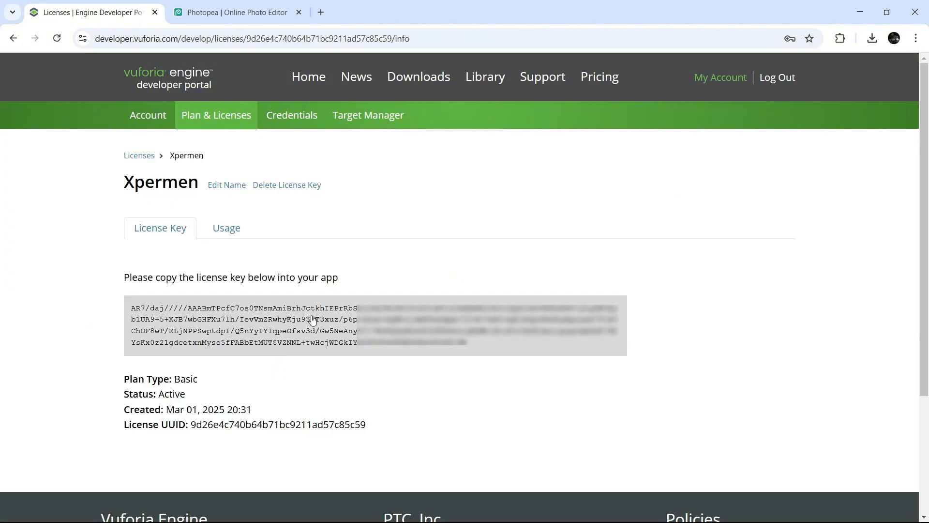
{"action": "left_click", "coordinate": [313, 320]}
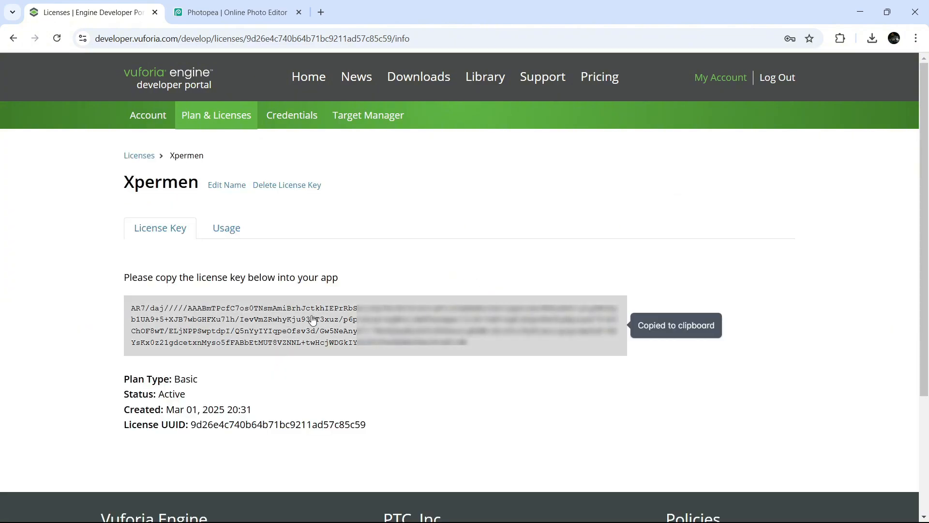
{"action": "key", "text": "alt+Tab"}
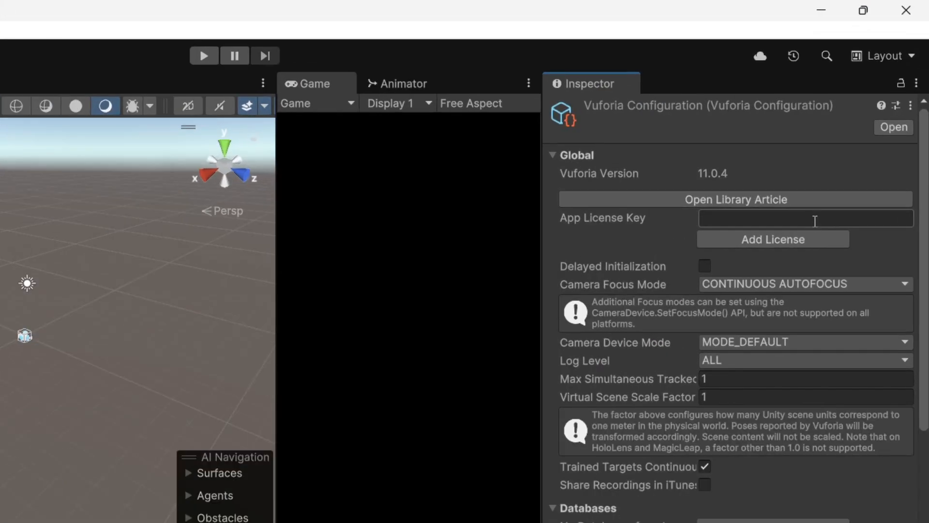
{"action": "key", "text": "ctrl+v"}
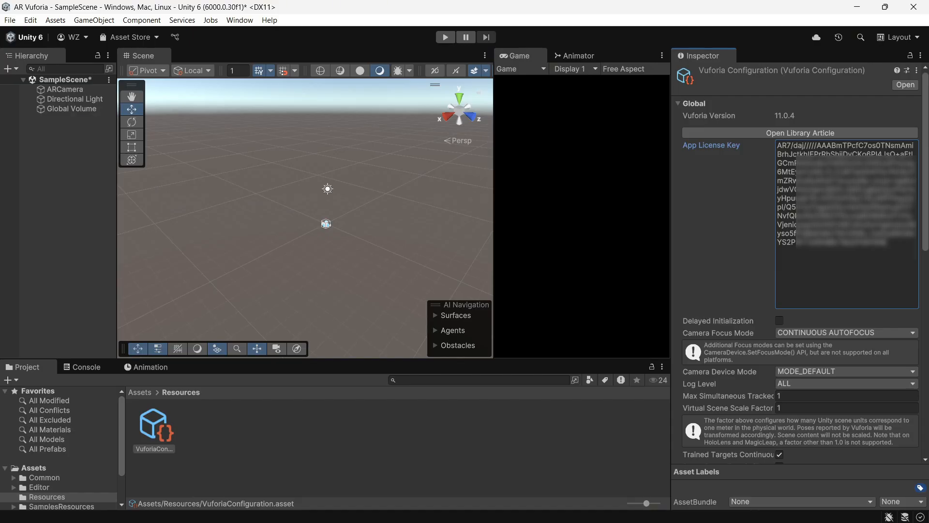
- Disable the Trained Targets Continuous, Track Device Pose and Include ARCore library options in the Vuforia Configuration
{"action": "scroll", "coordinate": [753, 373], "scroll_direction": "down", "scroll_amount": 2}
{"action": "left_click", "coordinate": [756, 361]}
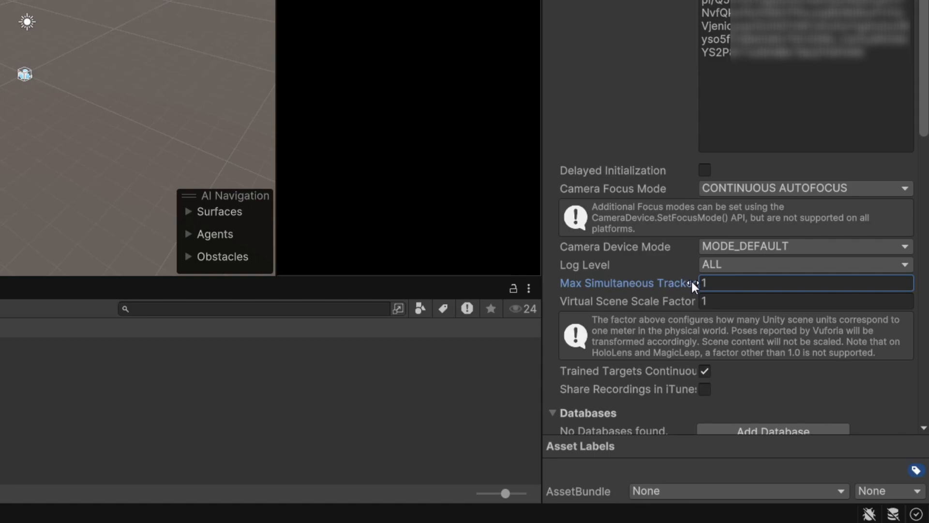
{"action": "scroll", "coordinate": [693, 285], "scroll_direction": "down", "scroll_amount": 2}
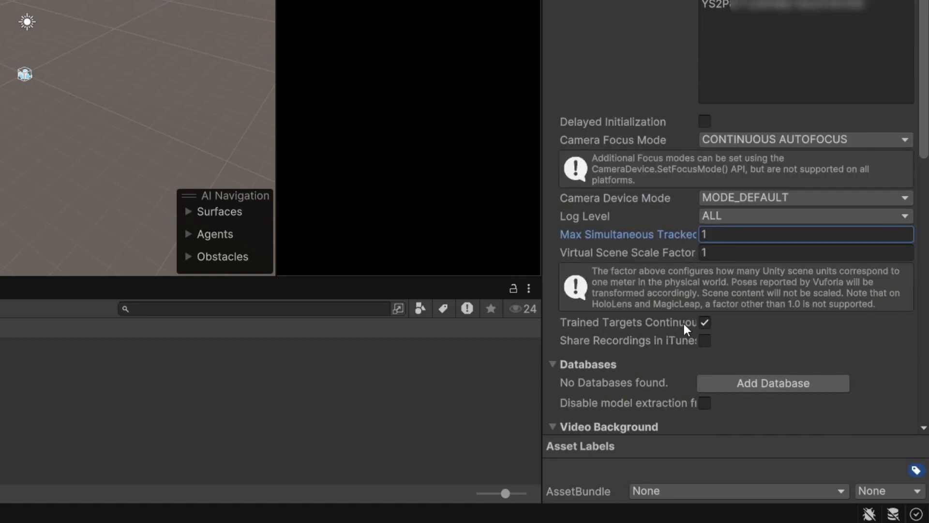
{"action": "left_click", "coordinate": [703, 323]}
{"action": "scroll", "coordinate": [703, 322], "scroll_direction": "down", "scroll_amount": 6}
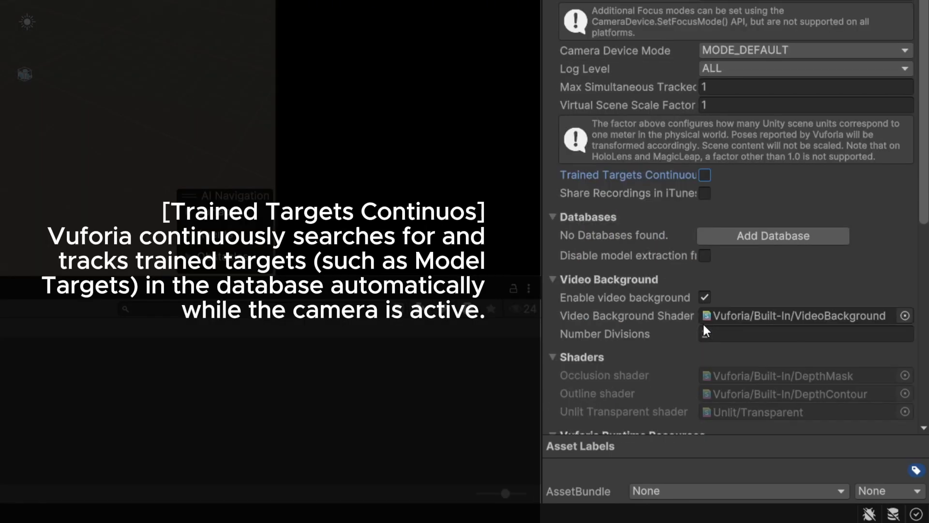
{"action": "scroll", "coordinate": [622, 295], "scroll_direction": "down", "scroll_amount": 8}
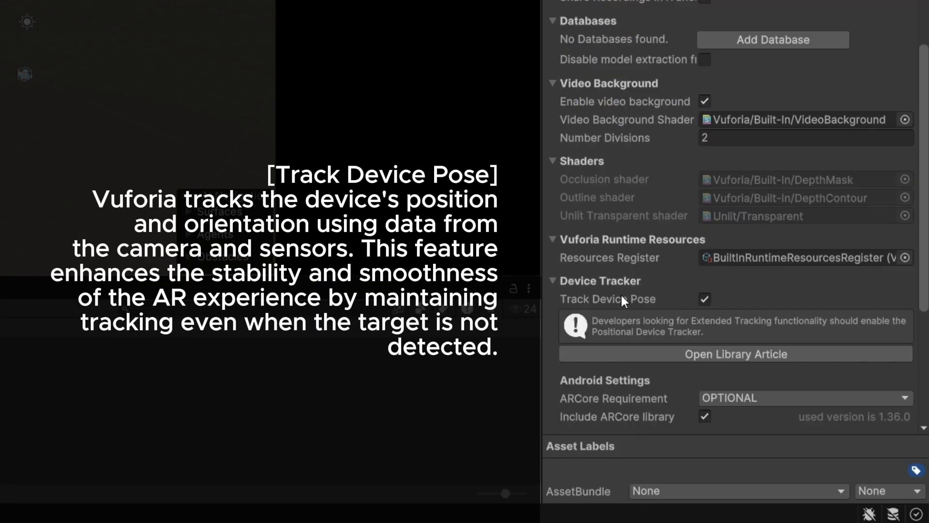
{"action": "left_click", "coordinate": [710, 298]}
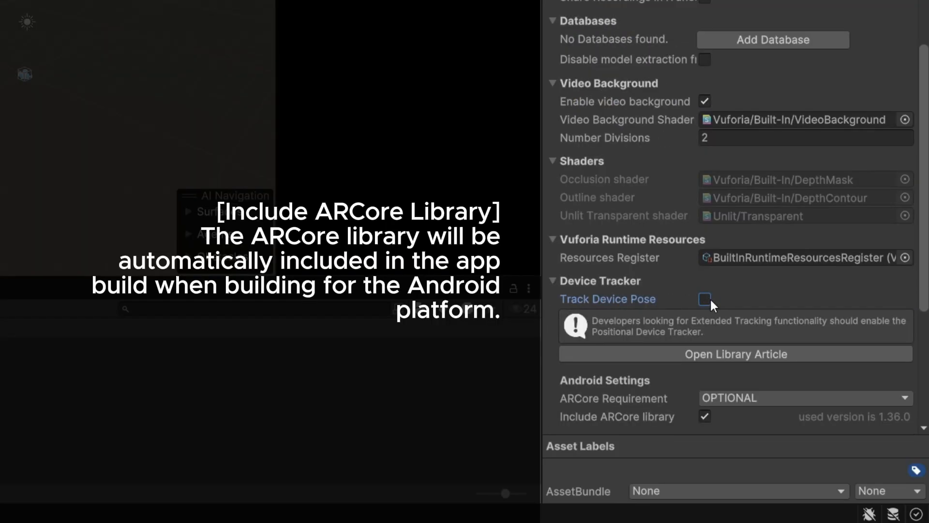
{"action": "scroll", "coordinate": [710, 300], "scroll_direction": "down", "scroll_amount": 4}
{"action": "left_click", "coordinate": [702, 319]}
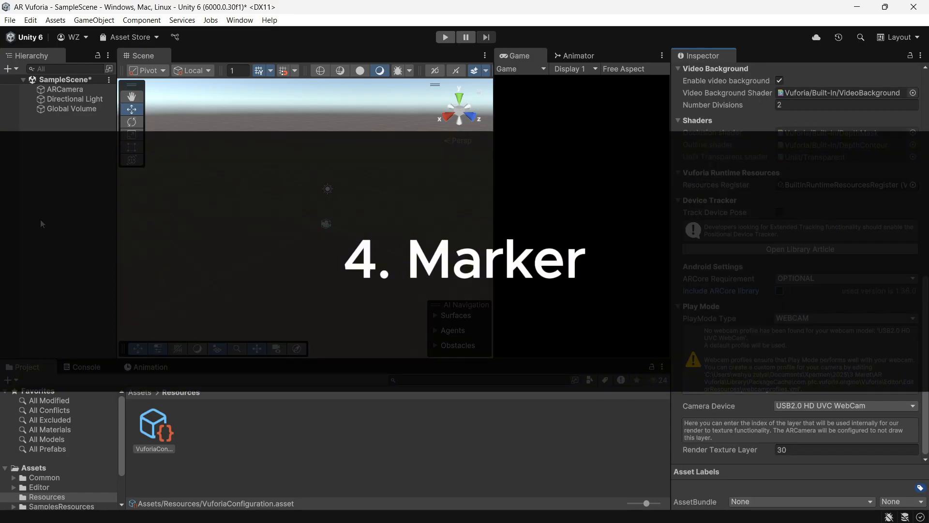
{"action": "left_click", "coordinate": [42, 222]}
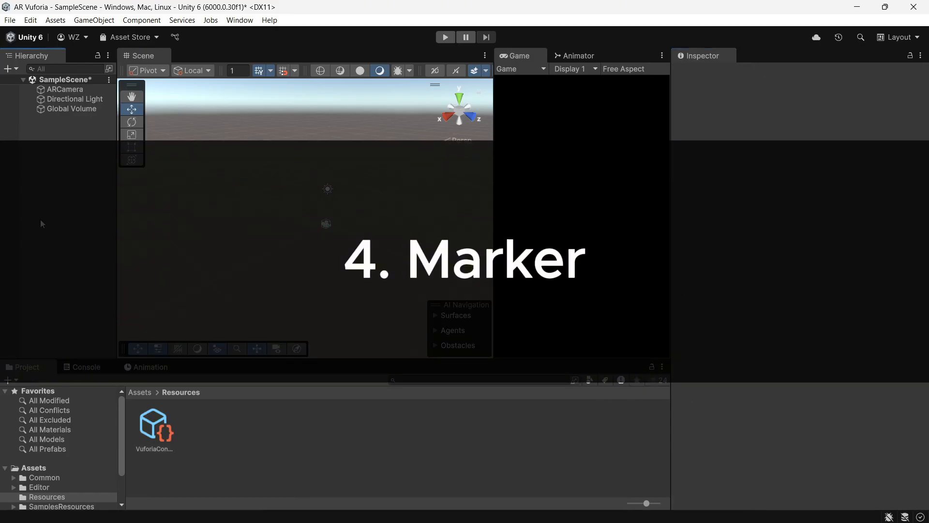
- Create a folder named Markers in the project's Assets folder and open it
{"action": "left_click", "coordinate": [142, 392]}
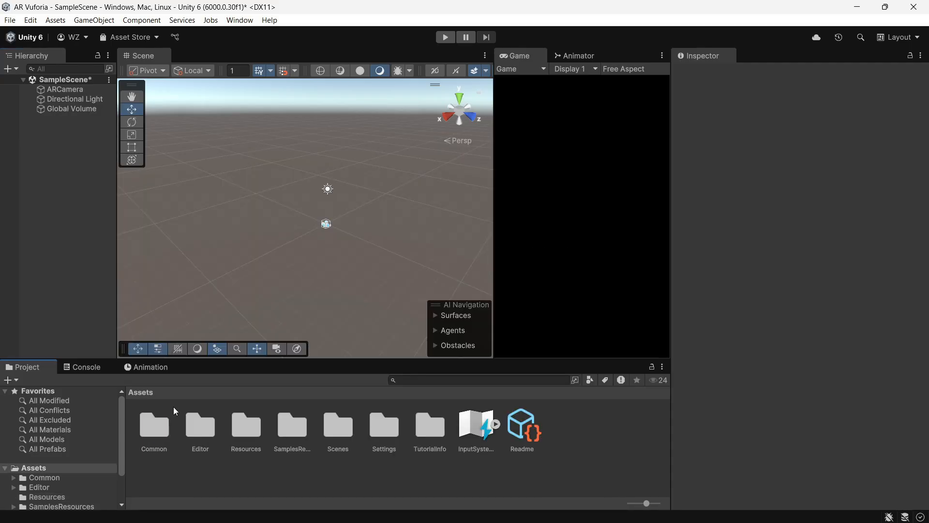
{"action": "right_click", "coordinate": [260, 471]}
{"action": "mouse_move", "coordinate": [356, 150]}
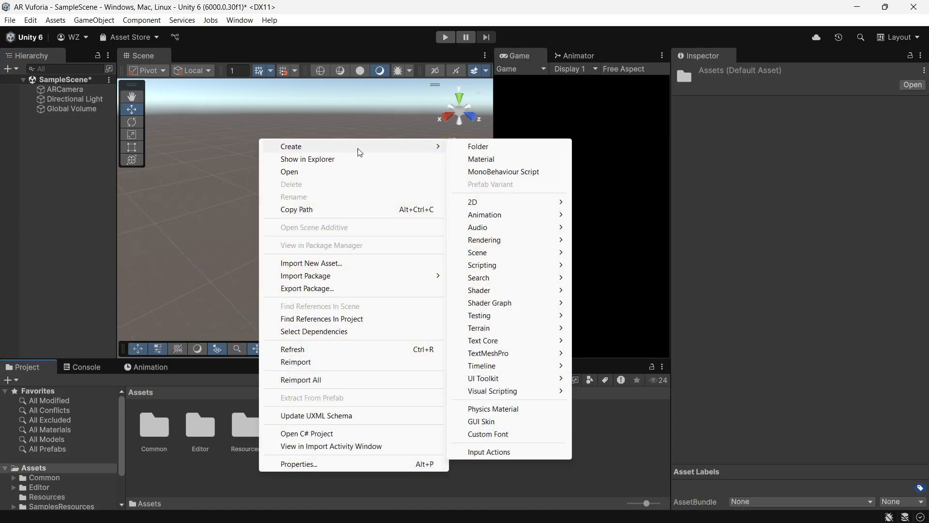
{"action": "left_click", "coordinate": [516, 148]}
{"action": "type", "text": "Marker"}
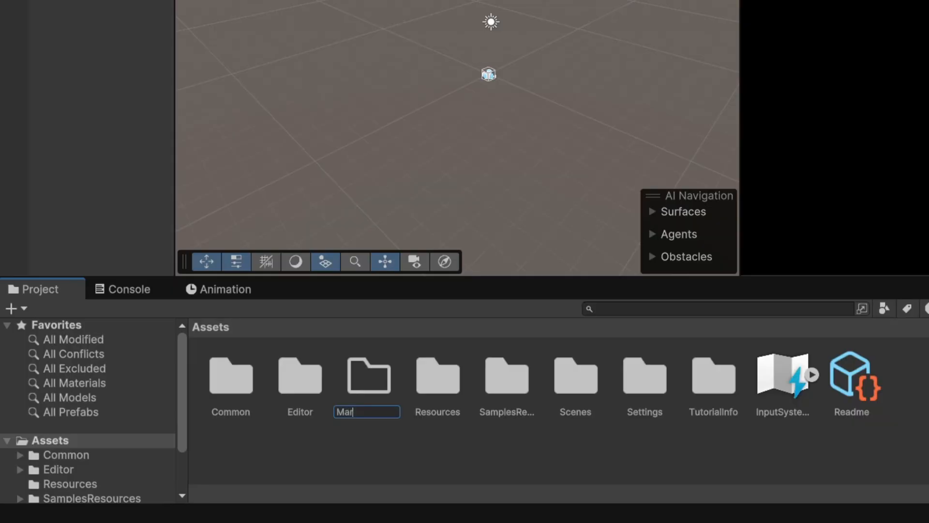
{"action": "type", "text": "s"}
{"action": "key", "text": "Return"}
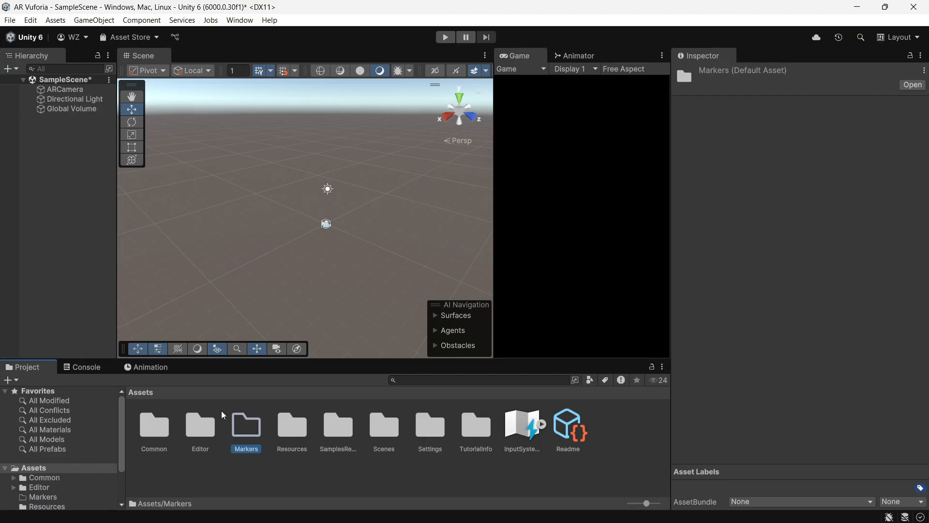
{"action": "double_click", "coordinate": [245, 428]}
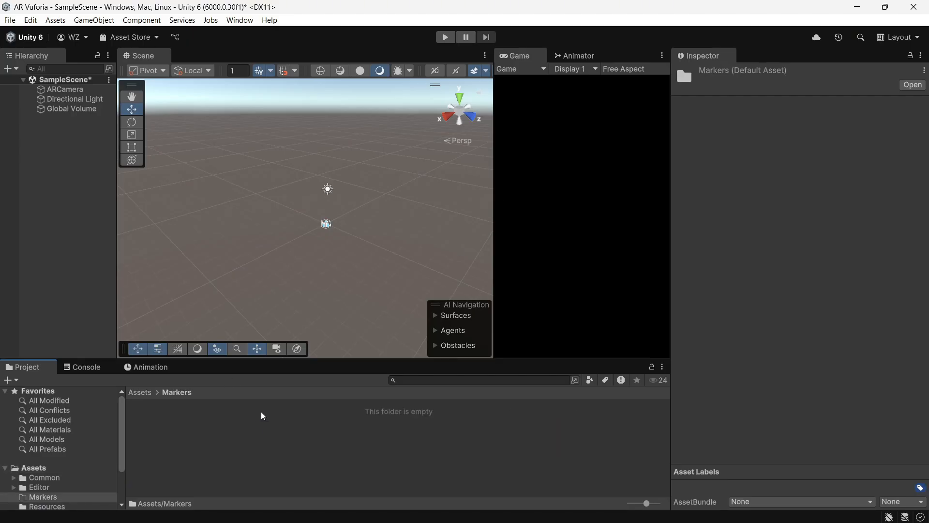
- Preview xpermen-marker.jpg in File Explorer's marker-based folder and import it into Unity's Markers folder
{"action": "key", "text": "alt+Tab"}
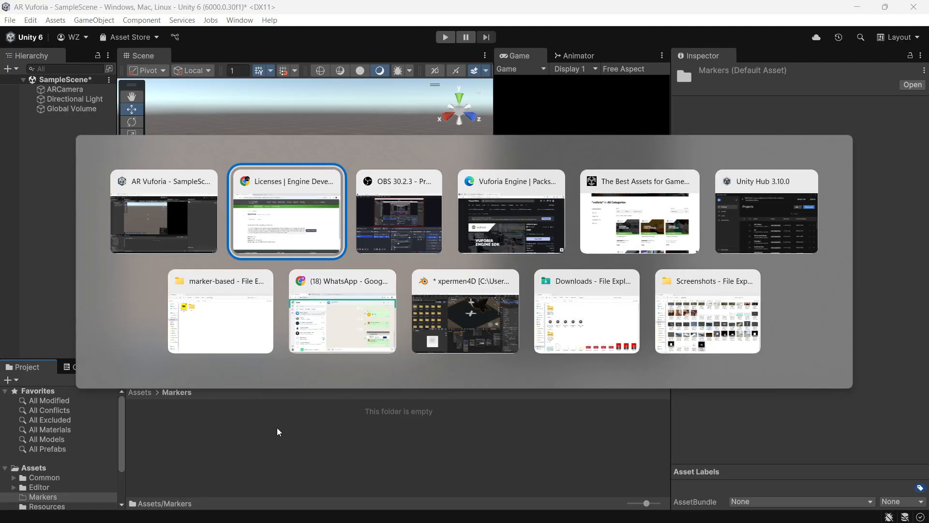
{"action": "left_click", "coordinate": [220, 344]}
{"action": "left_click", "coordinate": [155, 141]}
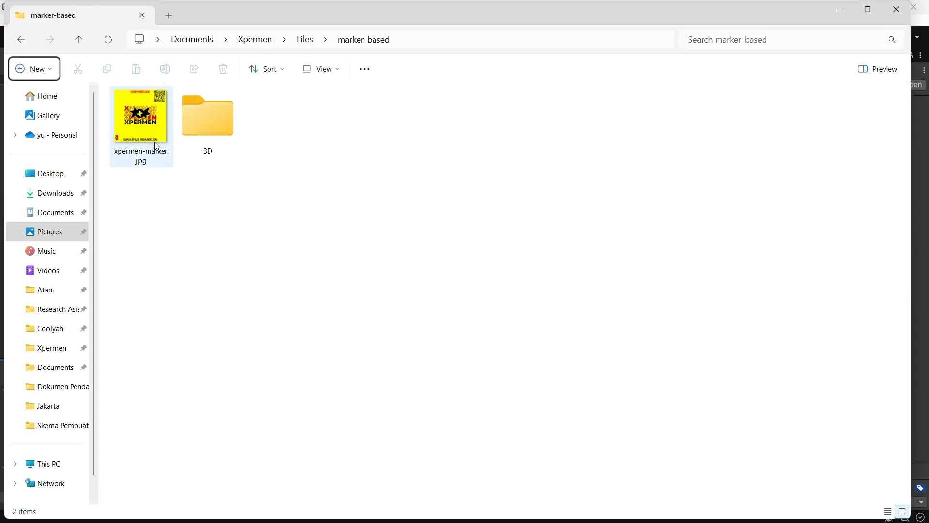
{"action": "double_click", "coordinate": [151, 130]}
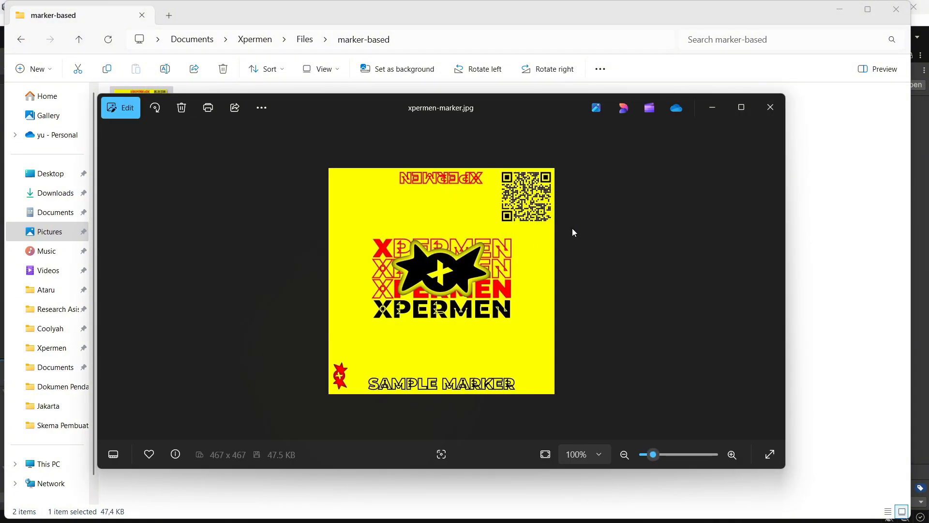
{"action": "left_click", "coordinate": [770, 106]}
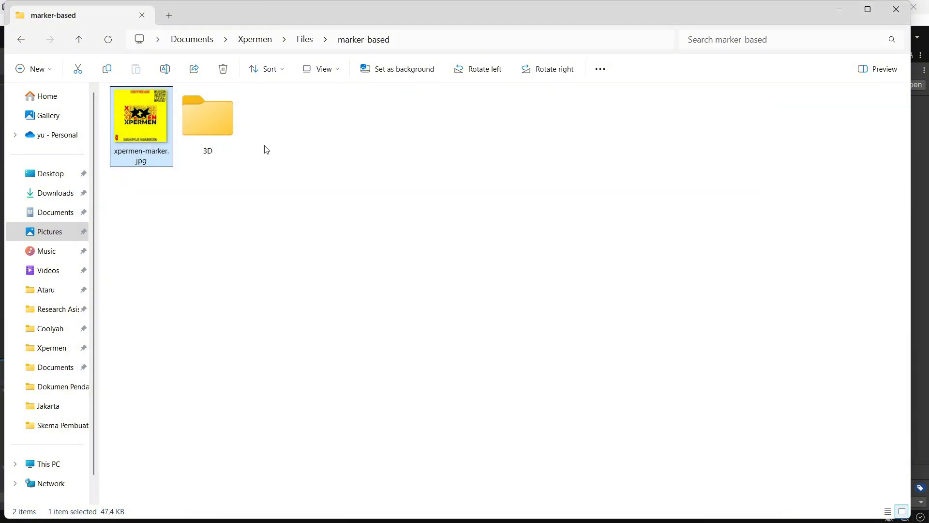
{"action": "mouse_move", "coordinate": [151, 120]}
{"action": "left_mouse_down"}
{"action": "mouse_move", "coordinate": [222, 259]}
{"action": "mouse_move", "coordinate": [136, 117]}
{"action": "mouse_move", "coordinate": [316, 430]}
{"action": "left_mouse_up"}
{"action": "key", "text": "alt+Tab"}
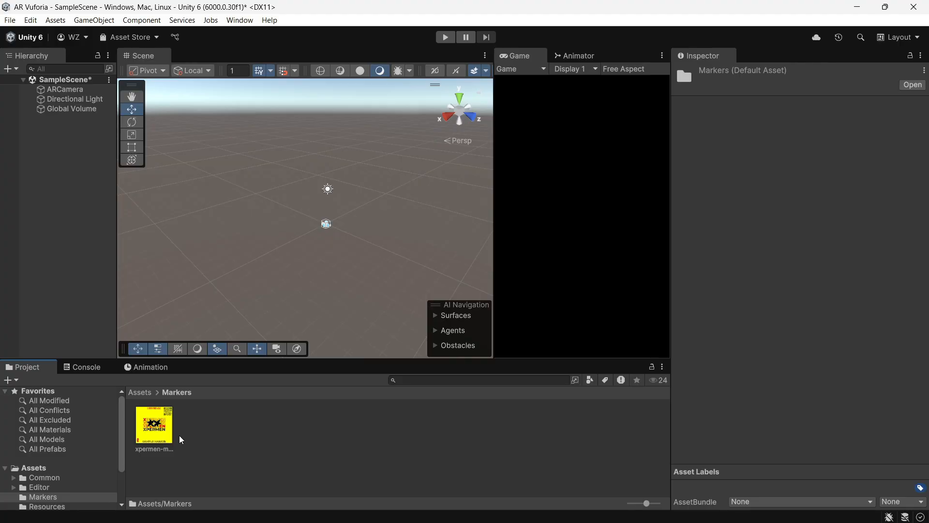
- Add a Vuforia Image Target to SampleScene and name it marker-xpermen
{"action": "right_click", "coordinate": [60, 127]}
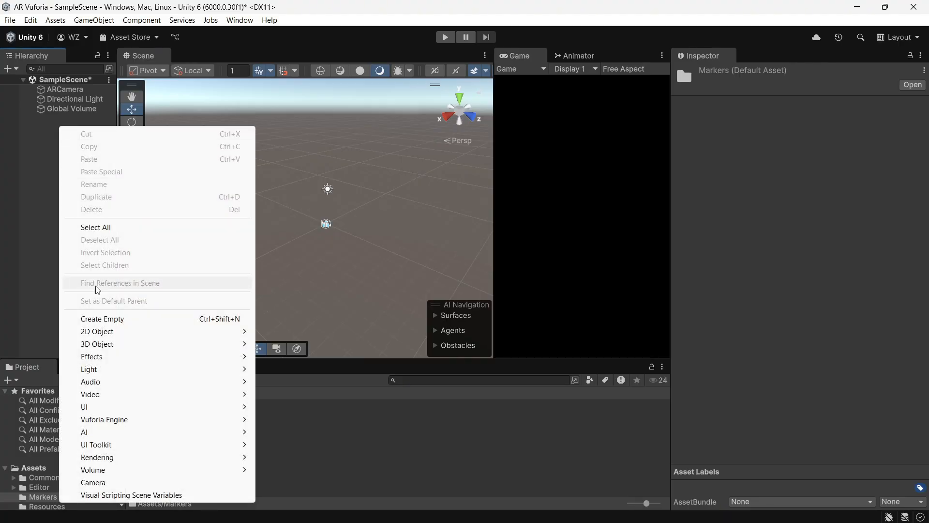
{"action": "mouse_move", "coordinate": [124, 419]}
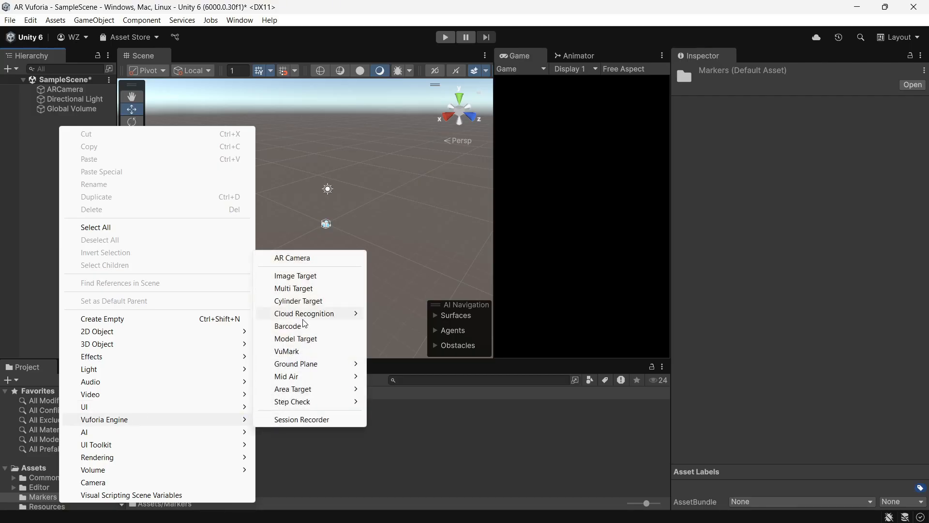
{"action": "left_click", "coordinate": [306, 276]}
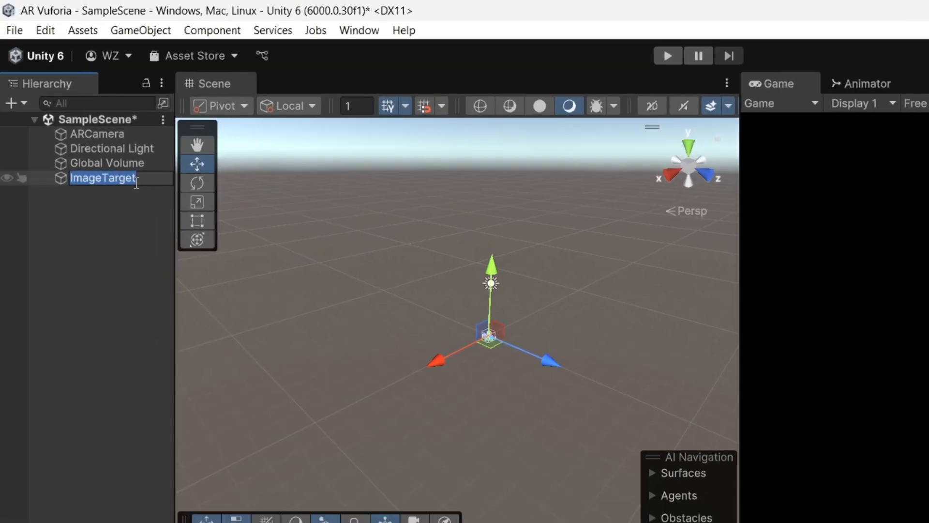
{"action": "type", "text": "mark"}
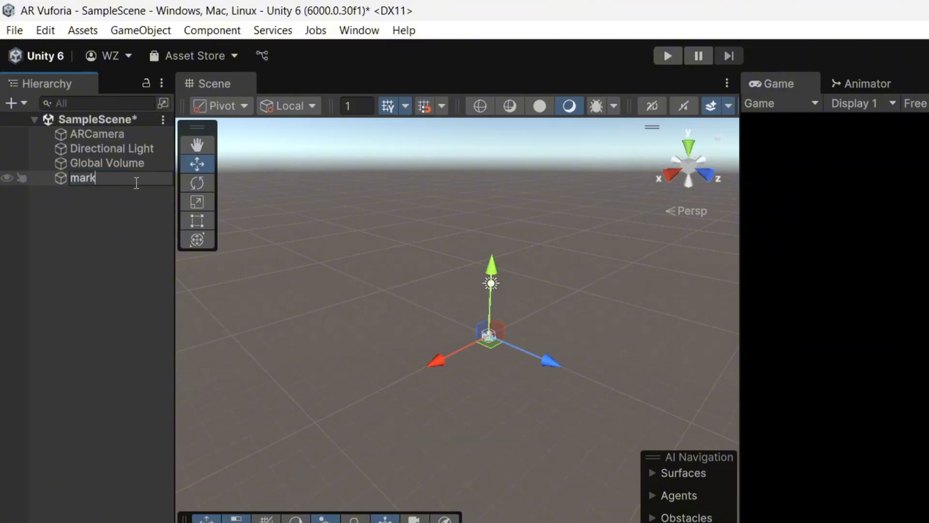
{"action": "type", "text": "er-xpermen"}
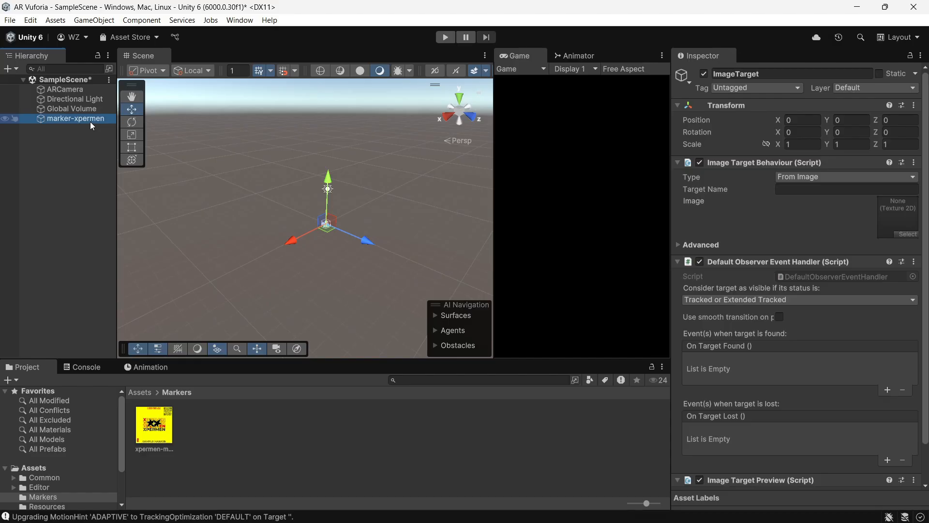
{"action": "key", "text": "Return"}
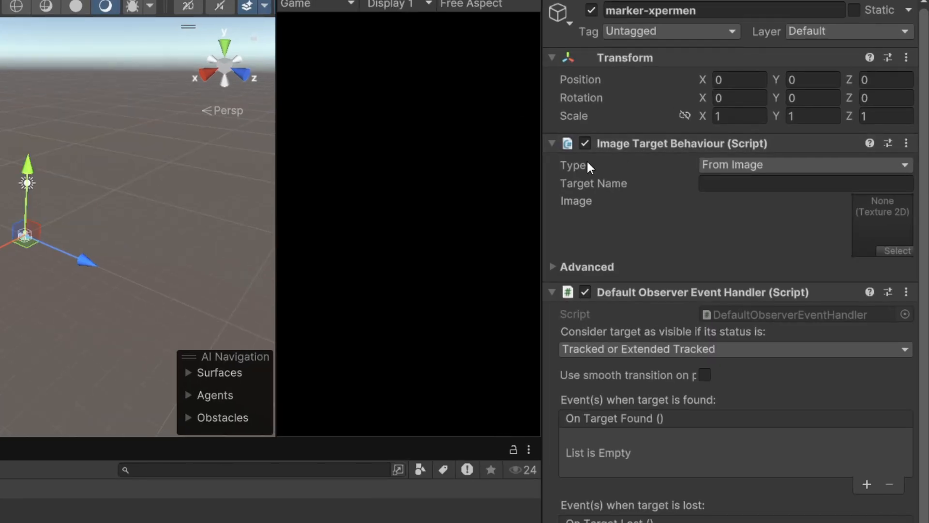
- Set the marker-xpermen target's type to From Image and assign the xpermen-marker texture as its image
{"action": "left_click", "coordinate": [733, 165]}
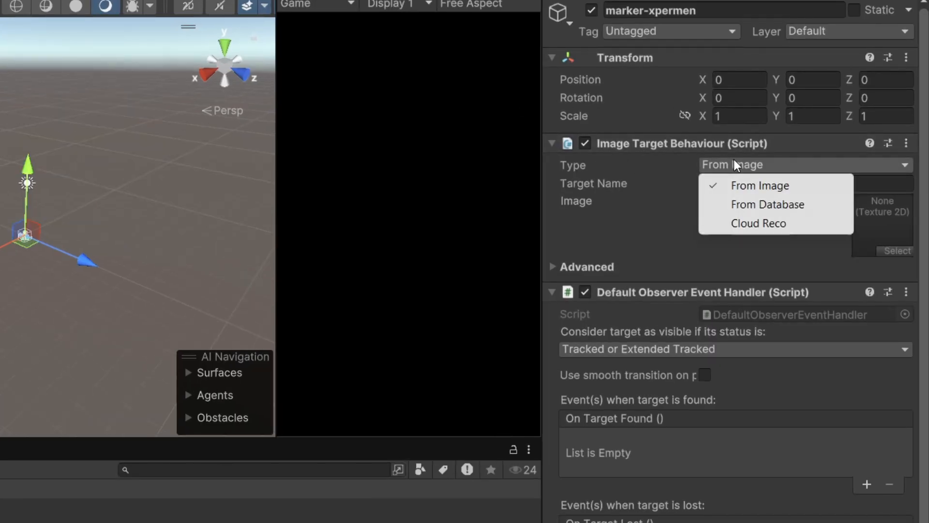
{"action": "left_click", "coordinate": [757, 184]}
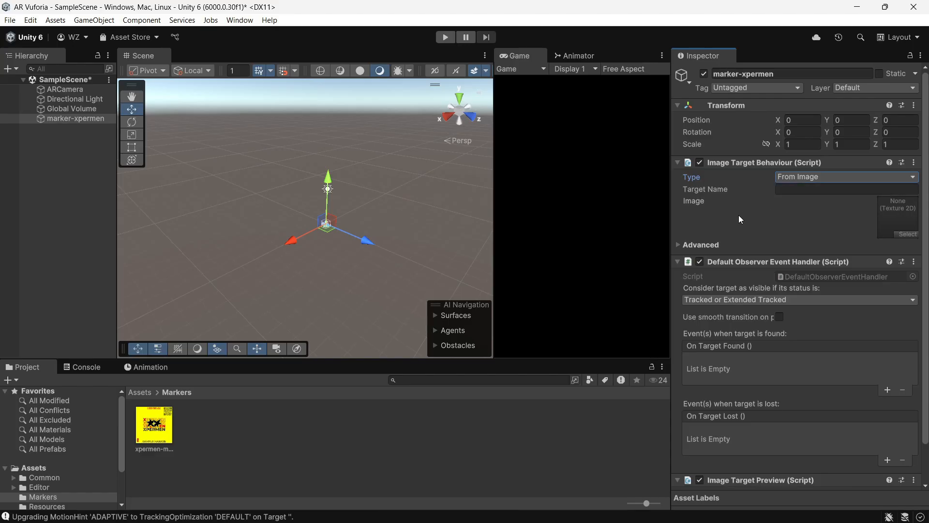
{"action": "mouse_move", "coordinate": [157, 437]}
{"action": "left_mouse_down"}
{"action": "mouse_move", "coordinate": [359, 436]}
{"action": "mouse_move", "coordinate": [842, 221]}
{"action": "mouse_move", "coordinate": [893, 218]}
{"action": "left_mouse_up"}
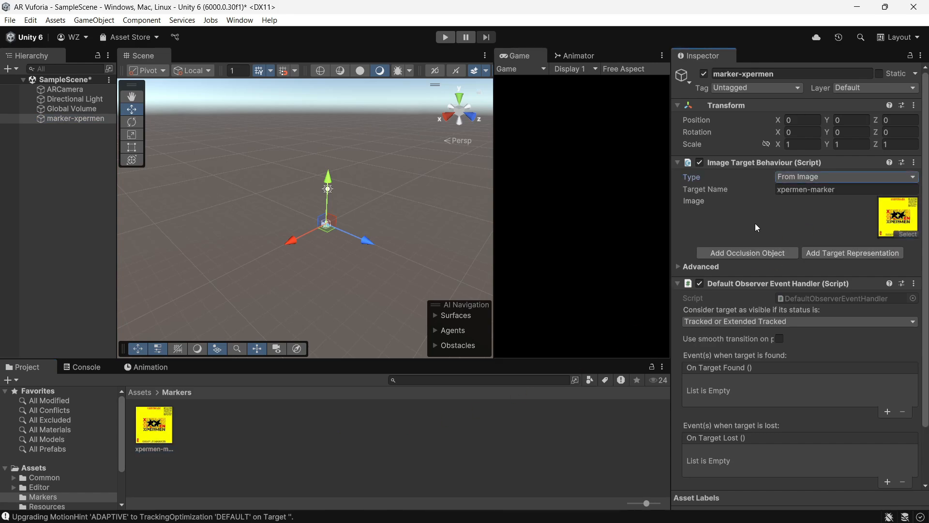
- Create a folder named 3Ds in the project's Assets folder and open it
{"action": "double_click", "coordinate": [60, 120]}
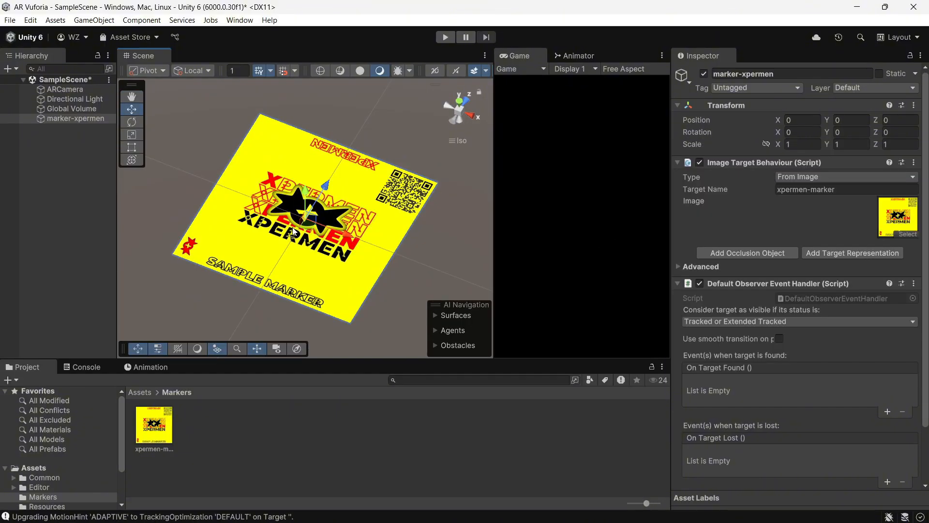
{"action": "left_click", "coordinate": [147, 394]}
{"action": "right_click", "coordinate": [240, 474]}
{"action": "mouse_move", "coordinate": [290, 149]}
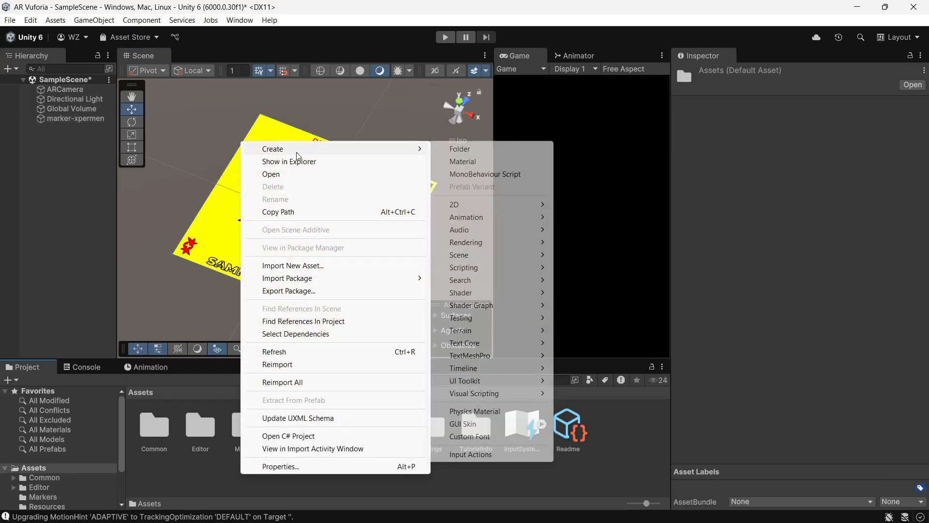
{"action": "left_click", "coordinate": [455, 148]}
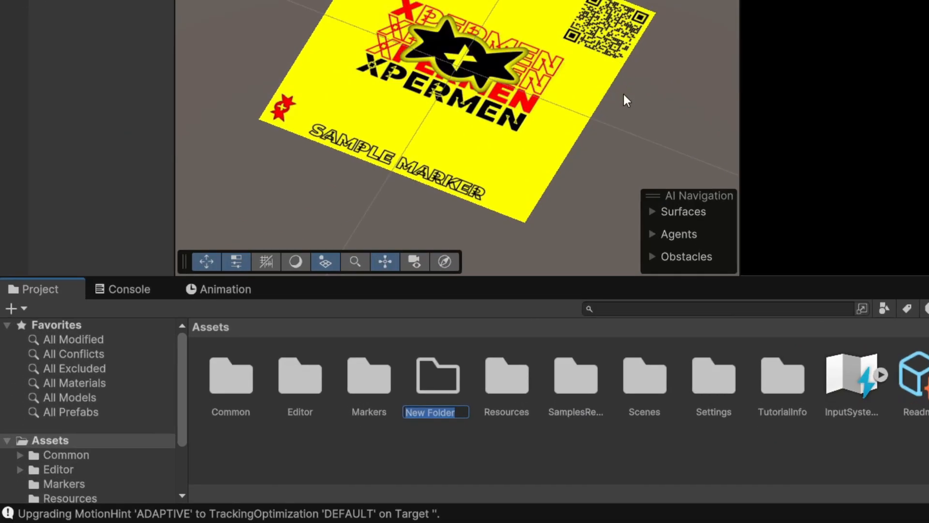
{"action": "type", "text": "3"}
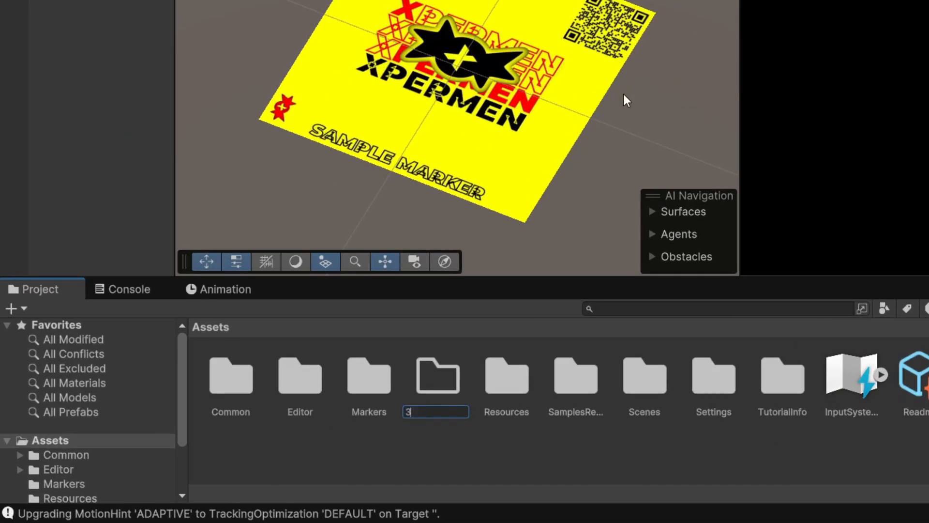
{"action": "type", "text": "Ds"}
{"action": "key", "text": "Return"}
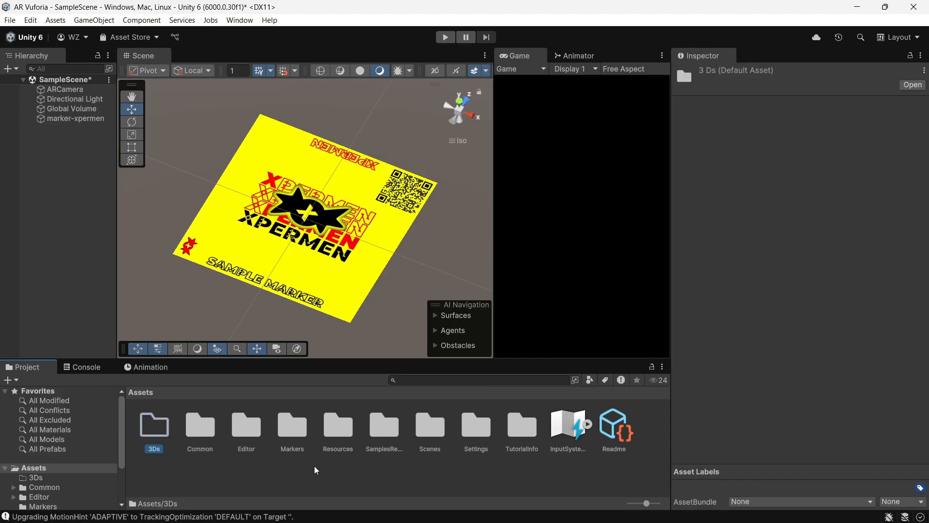
{"action": "double_click", "coordinate": [158, 437]}
- Import all files from the 3D folder in File Explorer's marker-based folder into Unity's 3Ds folder and review the imported textures
{"action": "key", "text": "alt+Tab"}
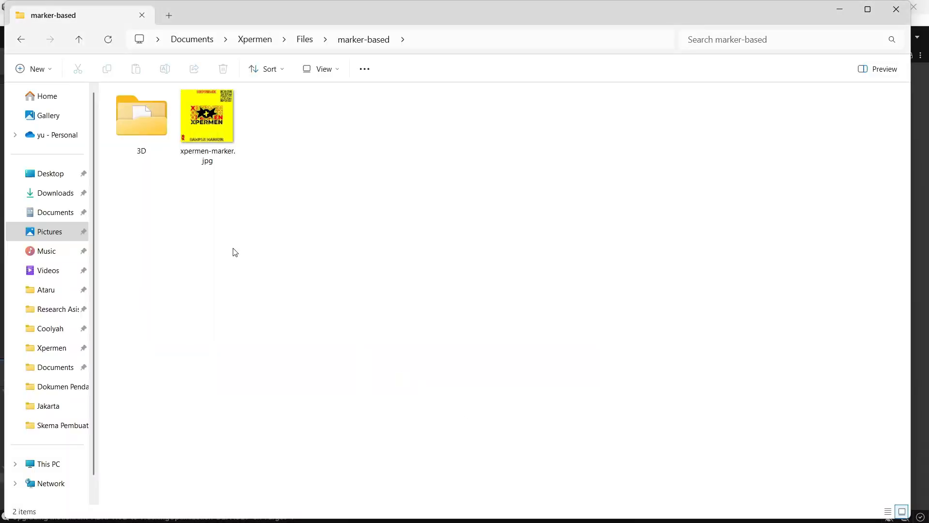
{"action": "left_click", "coordinate": [149, 130]}
{"action": "double_click", "coordinate": [150, 135]}
{"action": "left_click_drag", "start_coordinate": [141, 193], "coordinate": [465, 131]}
{"action": "left_click_drag", "start_coordinate": [156, 138], "coordinate": [331, 433]}
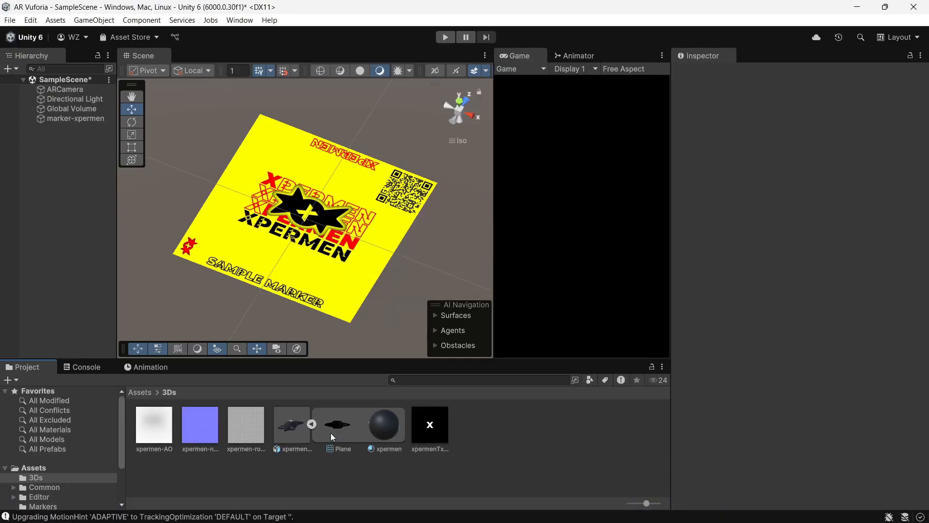
{"action": "left_click", "coordinate": [310, 424]}
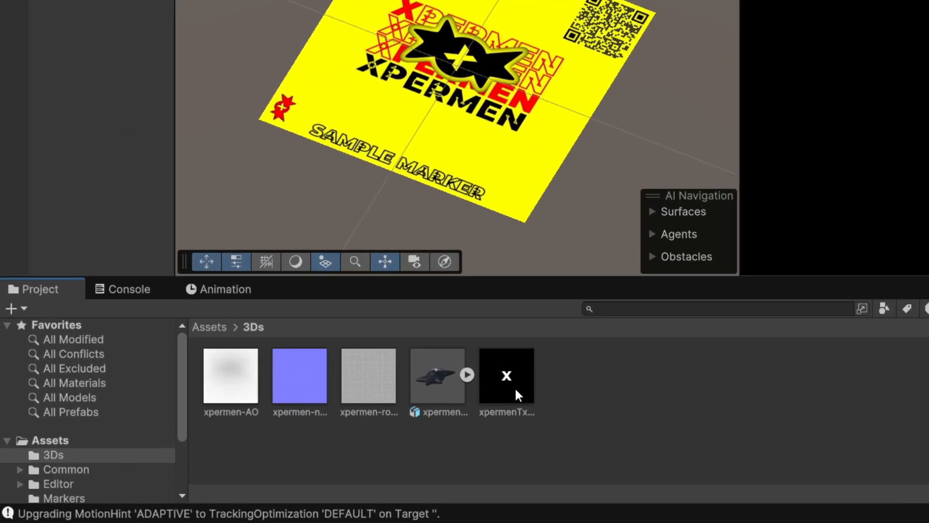
{"action": "left_click", "coordinate": [515, 387]}
{"action": "left_click", "coordinate": [300, 390]}
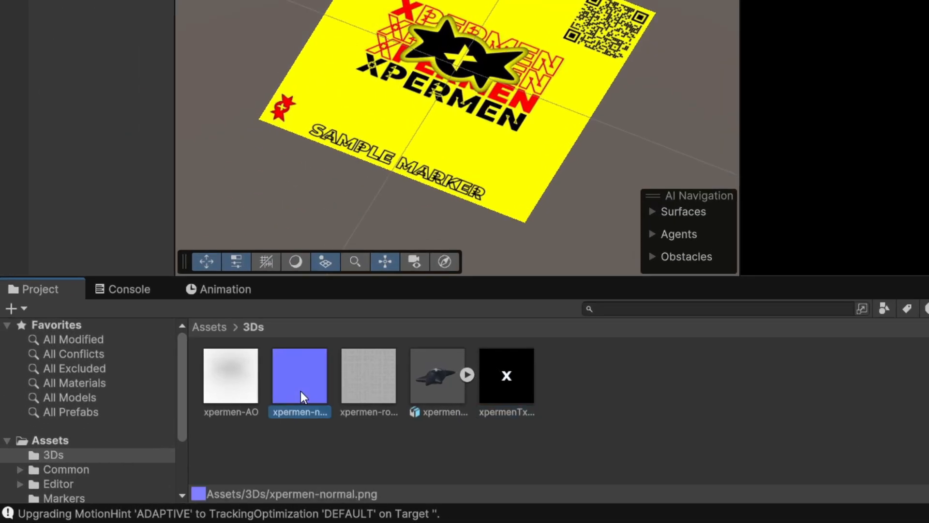
{"action": "left_click", "coordinate": [357, 388]}
{"action": "left_click", "coordinate": [244, 388]}
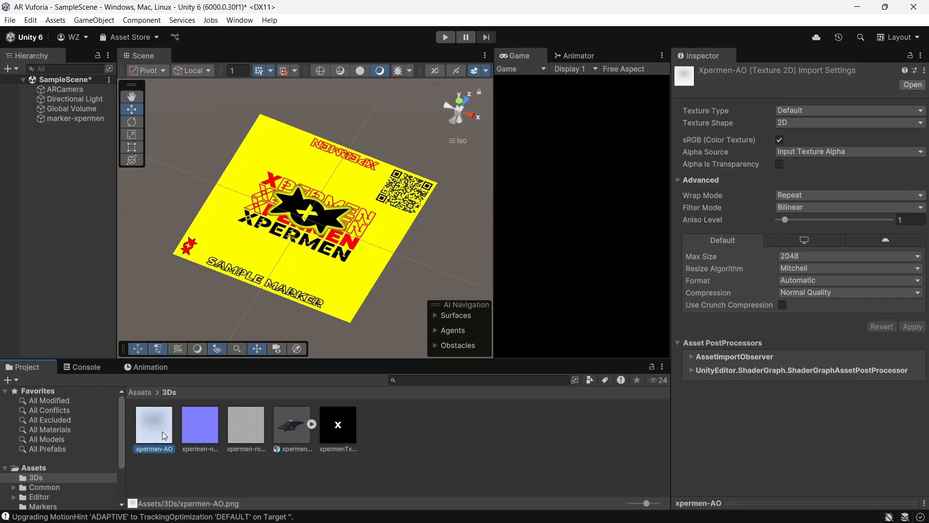
- Create a material named xpermenMat in the 3Ds folder and set its shader to Autodesk Interactive
{"action": "right_click", "coordinate": [413, 451]}
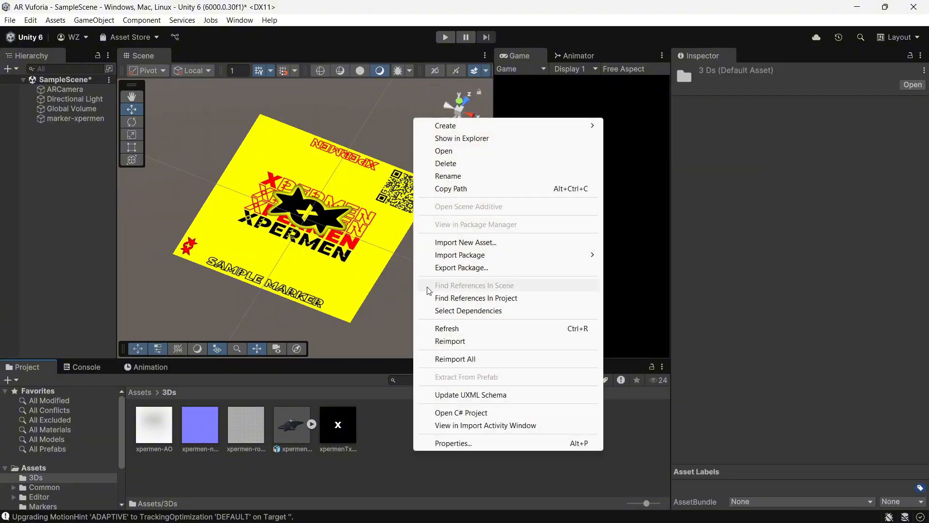
{"action": "mouse_move", "coordinate": [476, 127]}
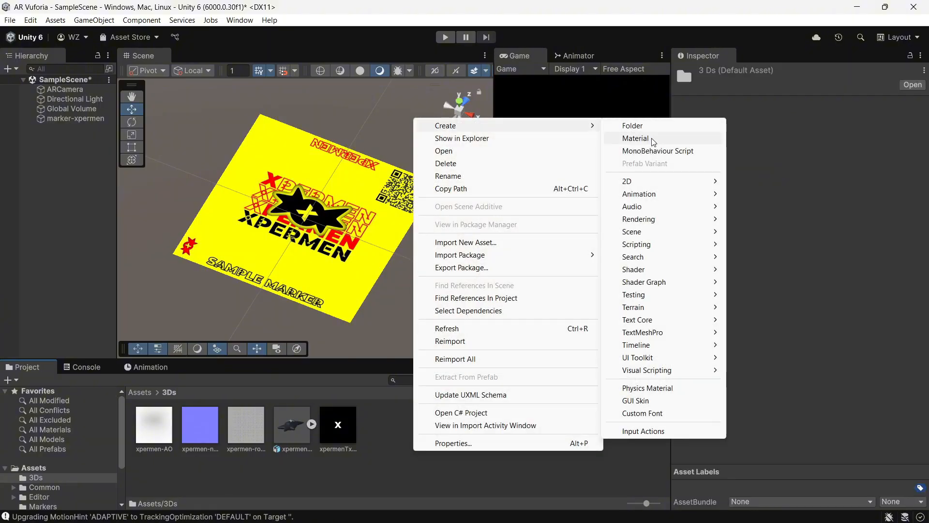
{"action": "left_click", "coordinate": [636, 139]}
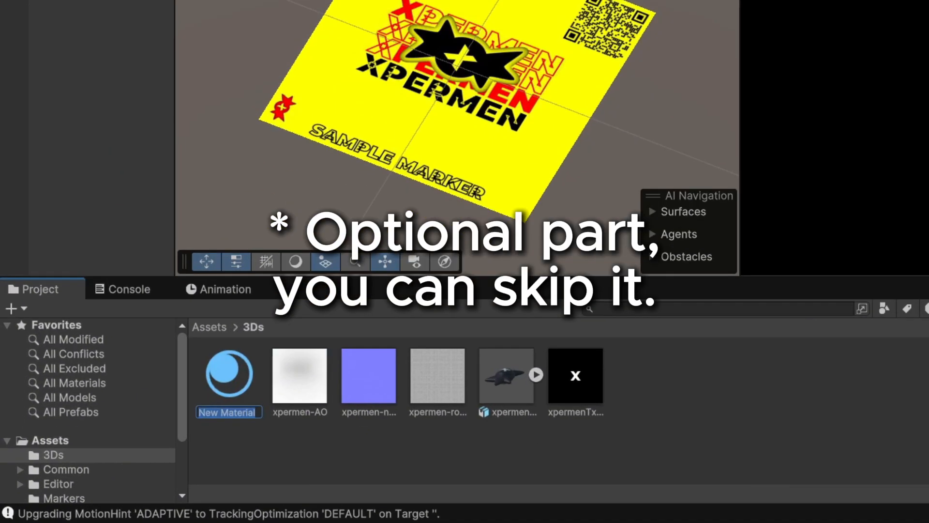
{"action": "type", "text": "xpermen"}
{"action": "type", "text": "Mat"}
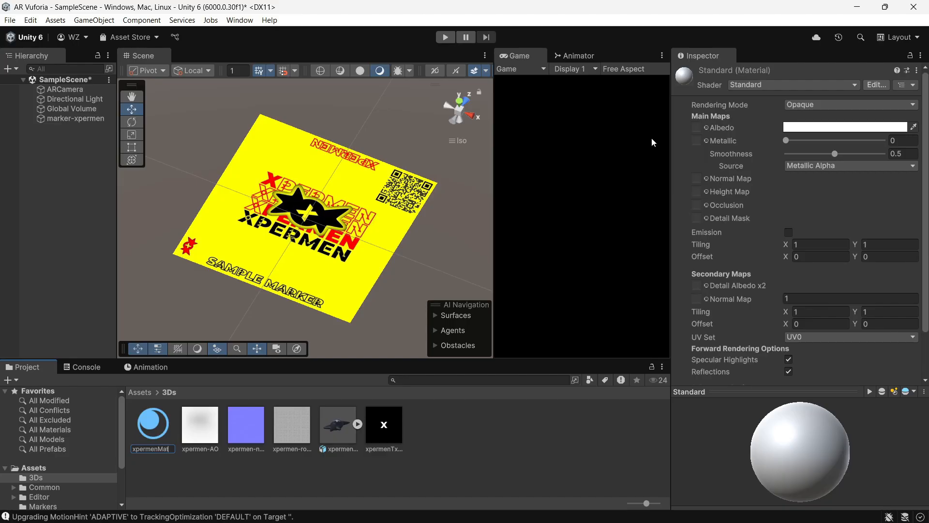
{"action": "key", "text": "Return"}
{"action": "left_click", "coordinate": [745, 85]}
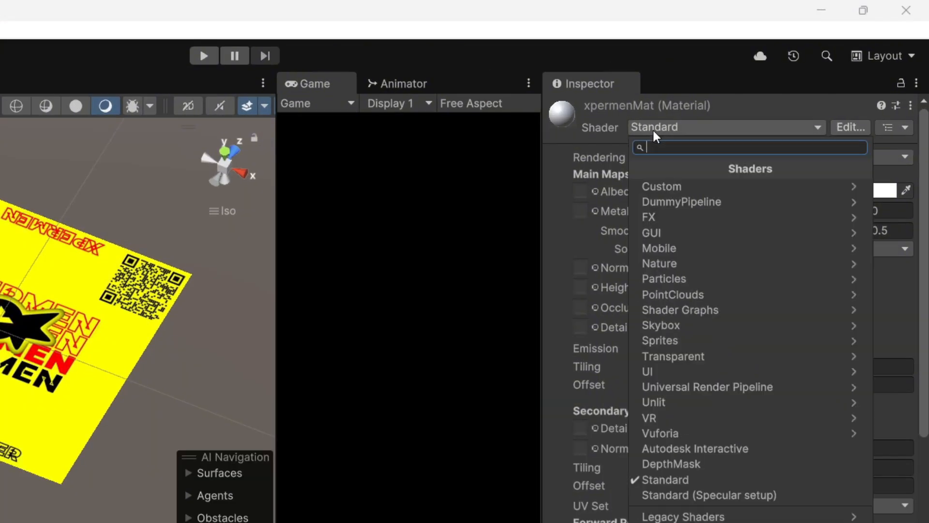
{"action": "left_click", "coordinate": [692, 448]}
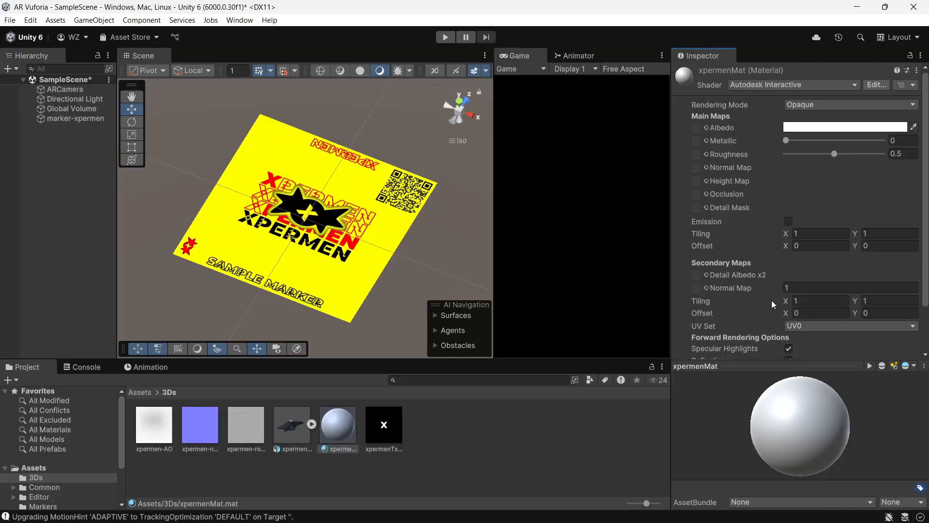
- Assign the xpermenTx, roughness, normal and AO textures to xpermenMat's Albedo, Roughness, Normal Map and Occlusion slots, and check its preview from another angle
{"action": "left_click_drag", "start_coordinate": [384, 424], "coordinate": [696, 128]}
{"action": "left_click_drag", "start_coordinate": [209, 434], "coordinate": [696, 167]}
{"action": "left_click", "coordinate": [895, 191]}
{"action": "left_click_drag", "start_coordinate": [246, 424], "coordinate": [695, 154]}
{"action": "left_click_drag", "start_coordinate": [154, 424], "coordinate": [695, 195]}
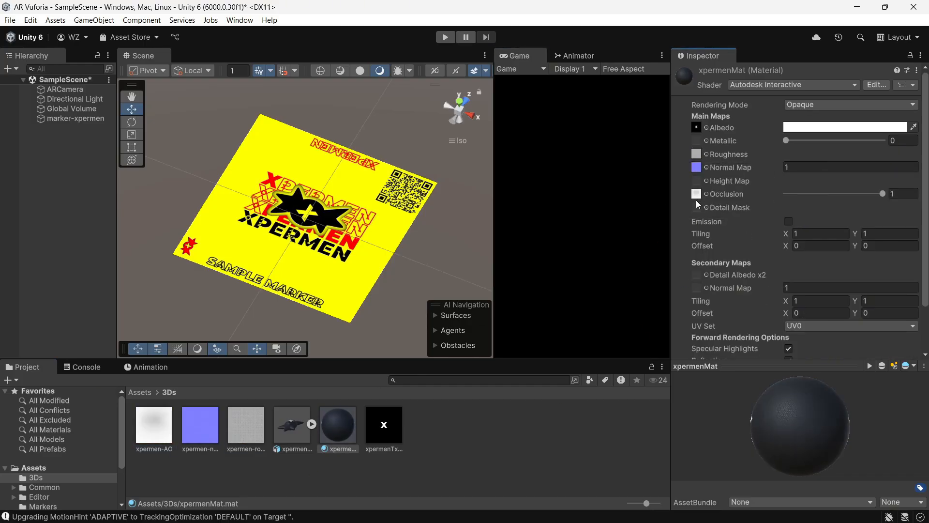
{"action": "left_click_drag", "start_coordinate": [795, 412], "coordinate": [855, 413]}
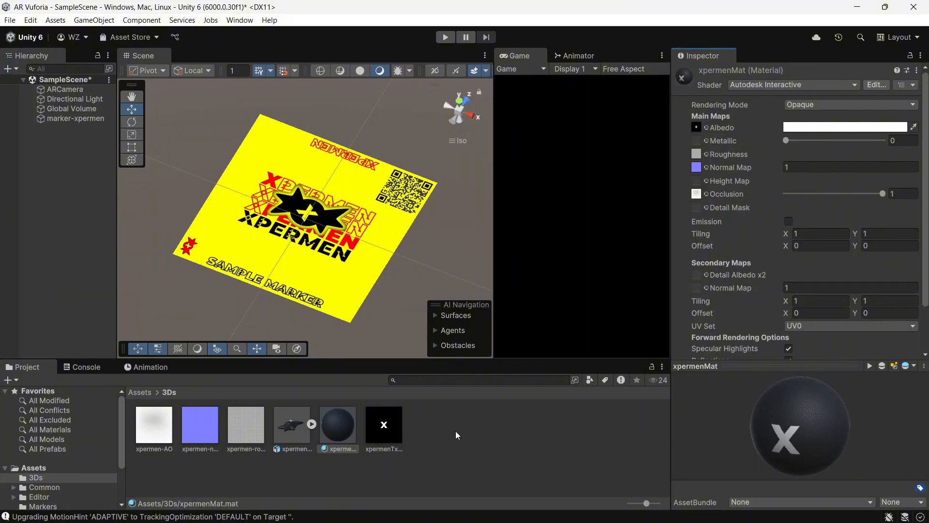
- Place the xpermen3D model as a child of marker-xpermen and scale it down uniformly to about 4.48
{"action": "left_click_drag", "start_coordinate": [292, 436], "coordinate": [88, 120]}
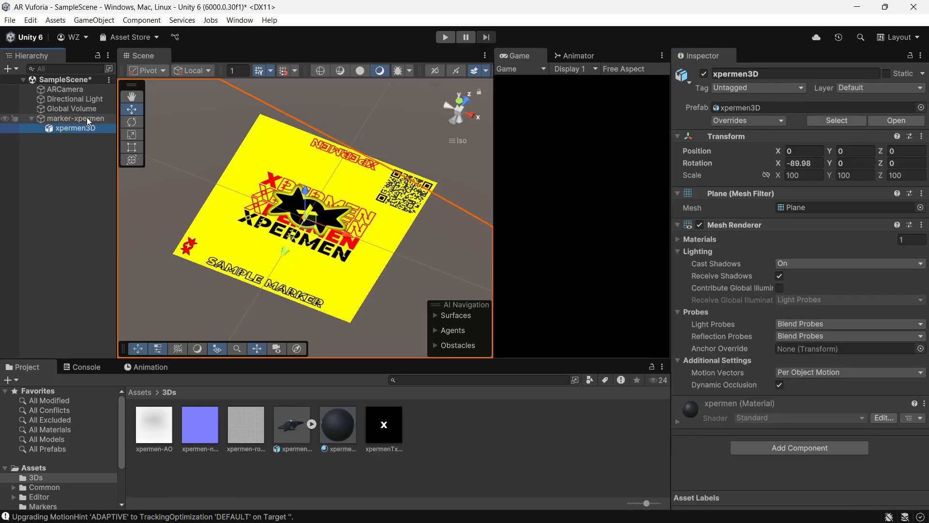
{"action": "double_click", "coordinate": [87, 127]}
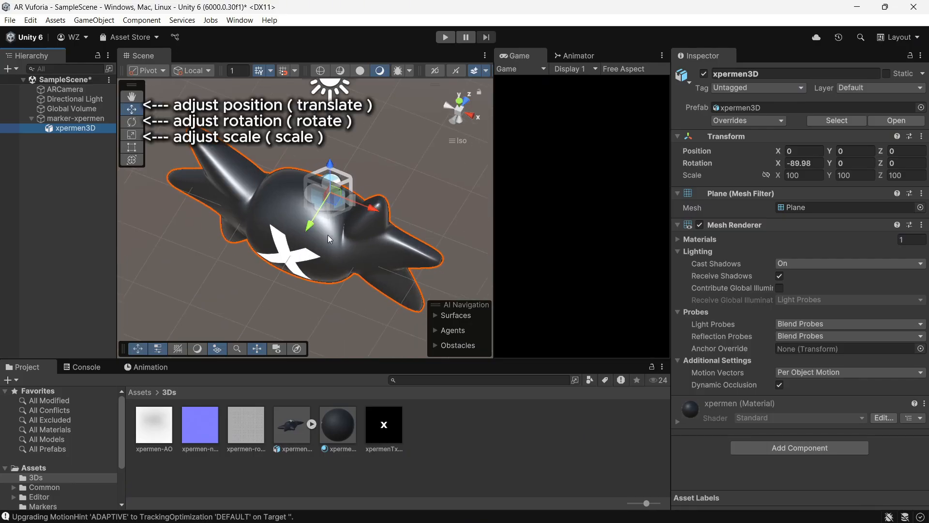
{"action": "key", "text": "r"}
{"action": "left_click_drag", "start_coordinate": [325, 196], "coordinate": [261, 219]}
{"action": "double_click", "coordinate": [77, 129]}
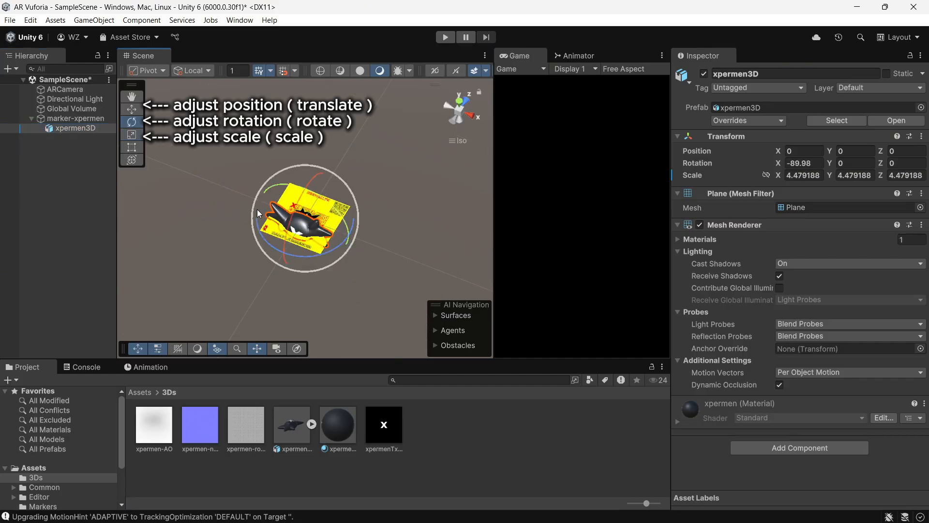
- Move xpermen3D above the marker to about Y 0.062 and Z 0.039
{"action": "key", "text": "w"}
{"action": "left_click", "coordinate": [459, 99]}
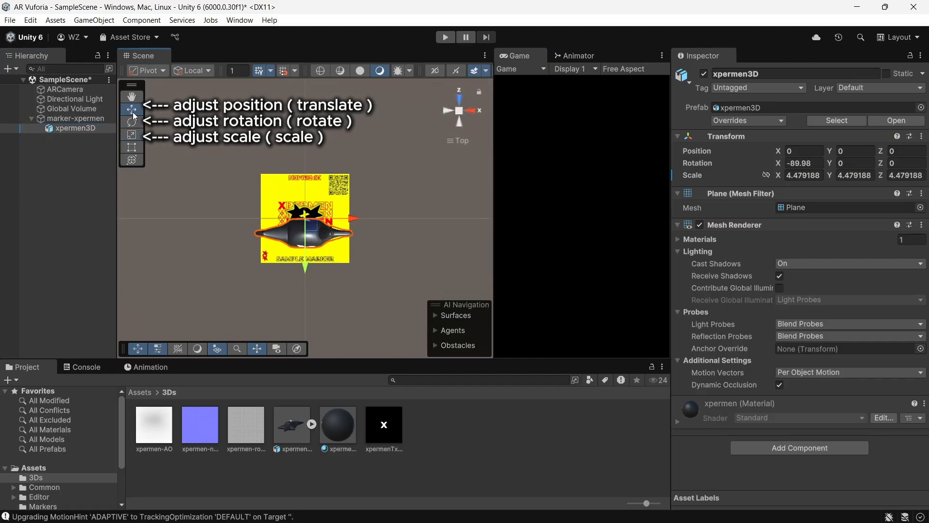
{"action": "left_click_drag", "start_coordinate": [307, 272], "coordinate": [301, 245]}
{"action": "left_click_drag", "start_coordinate": [301, 244], "coordinate": [276, 203], "text": "alt"}
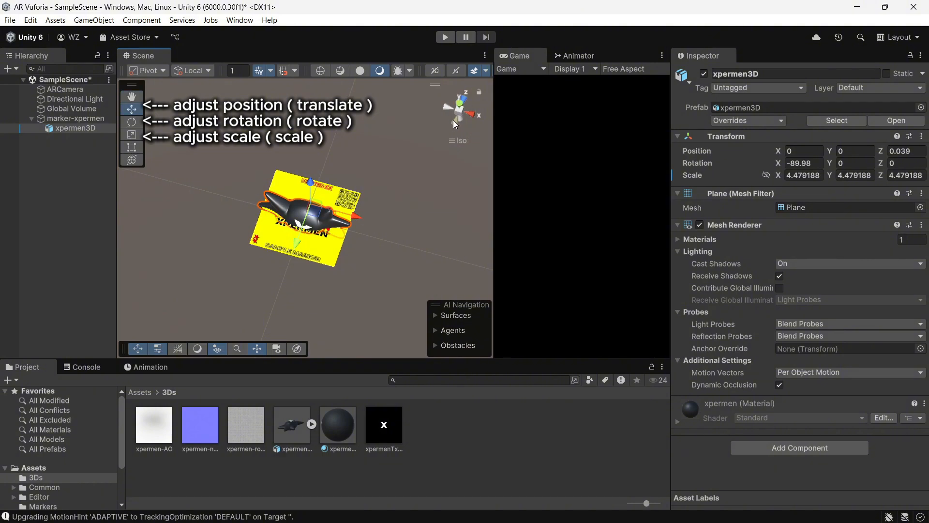
{"action": "left_click", "coordinate": [454, 120]}
{"action": "left_click_drag", "start_coordinate": [305, 173], "coordinate": [307, 143]}
{"action": "left_click_drag", "start_coordinate": [307, 143], "coordinate": [253, 263], "text": "alt"}
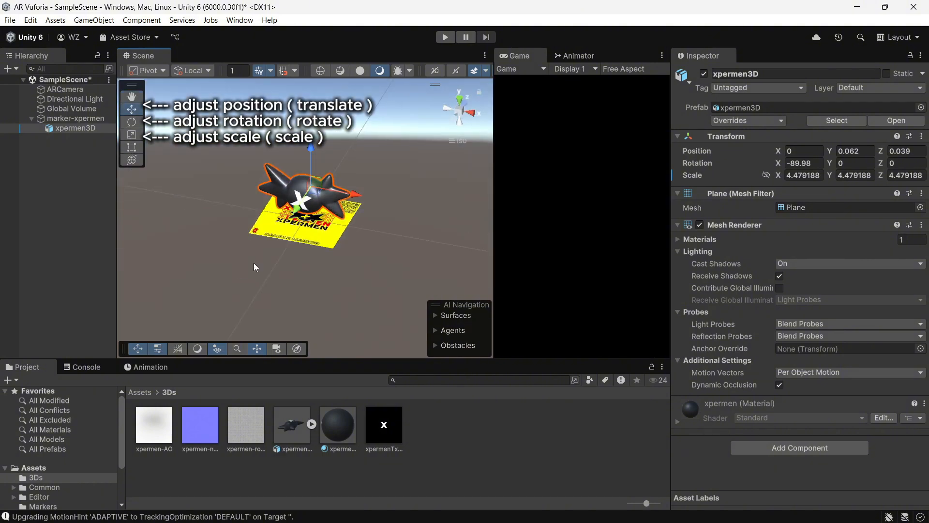
- Scale xpermen3D down uniformly to about 2.17
{"action": "left_click", "coordinate": [131, 135]}
{"action": "left_click_drag", "start_coordinate": [312, 194], "coordinate": [308, 196]}
{"action": "scroll", "coordinate": [307, 193], "scroll_direction": "up", "scroll_amount": 3}
{"action": "mouse_move", "coordinate": [314, 163]}
{"action": "left_mouse_down"}
{"action": "mouse_move", "coordinate": [306, 177]}
{"action": "mouse_move", "coordinate": [309, 170]}
{"action": "left_mouse_up"}
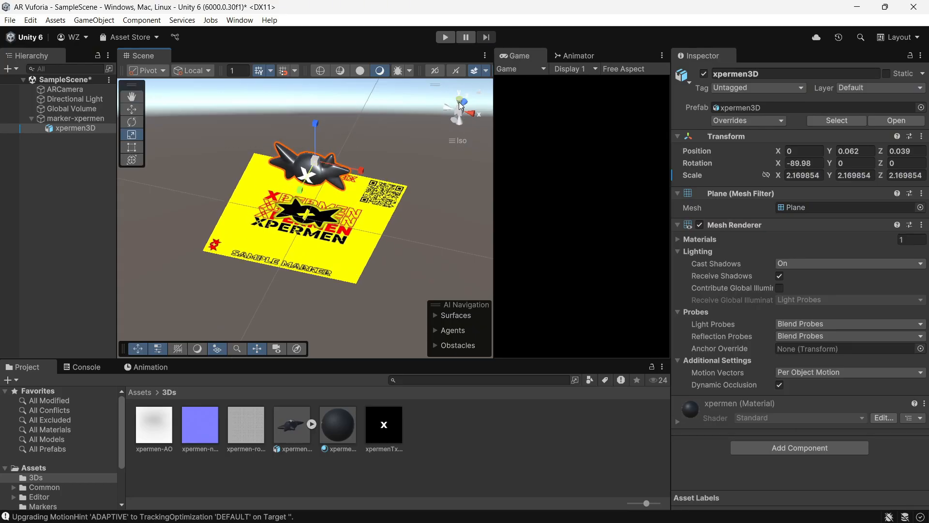
- Reposition xpermen3D over the marker's logo at about Z 0.0264 and lower it to about Y 0.0305
{"action": "left_click", "coordinate": [459, 101]}
{"action": "left_click", "coordinate": [133, 109]}
{"action": "left_click_drag", "start_coordinate": [303, 237], "coordinate": [302, 250]}
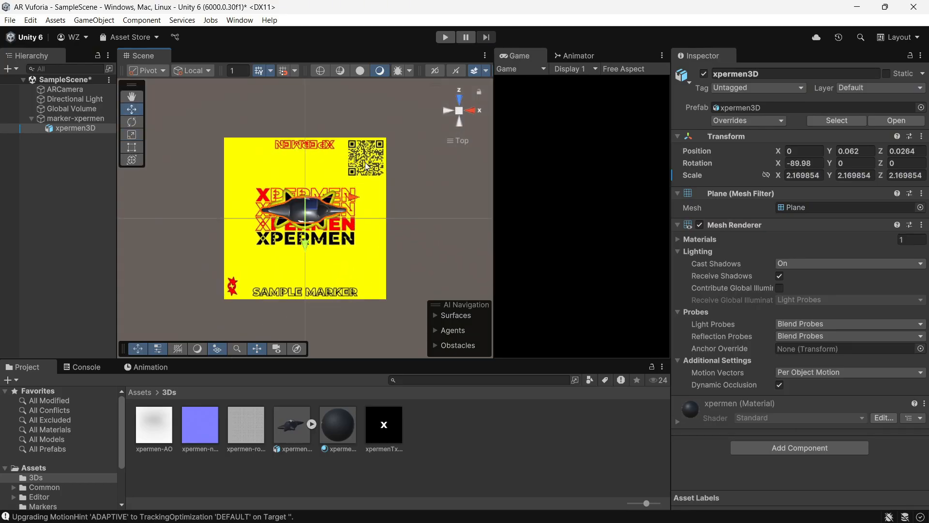
{"action": "left_click", "coordinate": [458, 122]}
{"action": "left_click_drag", "start_coordinate": [306, 126], "coordinate": [306, 146]}
{"action": "right_click_drag", "start_coordinate": [301, 153], "coordinate": [271, 190]}
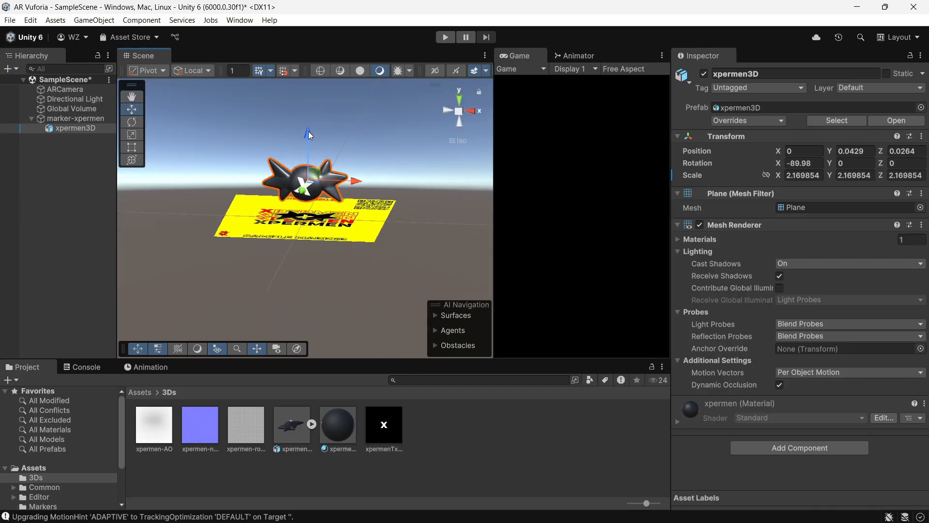
{"action": "left_click_drag", "start_coordinate": [309, 131], "coordinate": [314, 142]}
{"action": "right_click_drag", "start_coordinate": [266, 187], "coordinate": [223, 242]}
{"action": "scroll", "coordinate": [223, 242], "scroll_direction": "up", "scroll_amount": 6}
{"action": "middle_click_drag", "start_coordinate": [222, 242], "coordinate": [203, 253]}
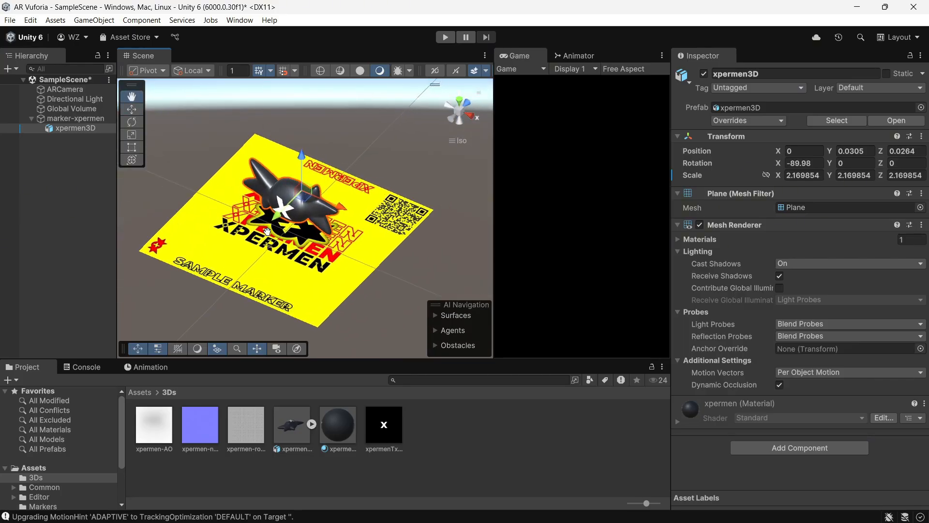
- Tilt xpermen3D to an X rotation of about -81.3 and adjust its height to about Y 0.0353
{"action": "left_click_drag", "start_coordinate": [302, 154], "coordinate": [303, 164]}
{"action": "left_click", "coordinate": [132, 122]}
{"action": "key", "text": "w"}
{"action": "middle_click_drag", "start_coordinate": [343, 260], "coordinate": [345, 246]}
{"action": "left_click", "coordinate": [398, 277]}
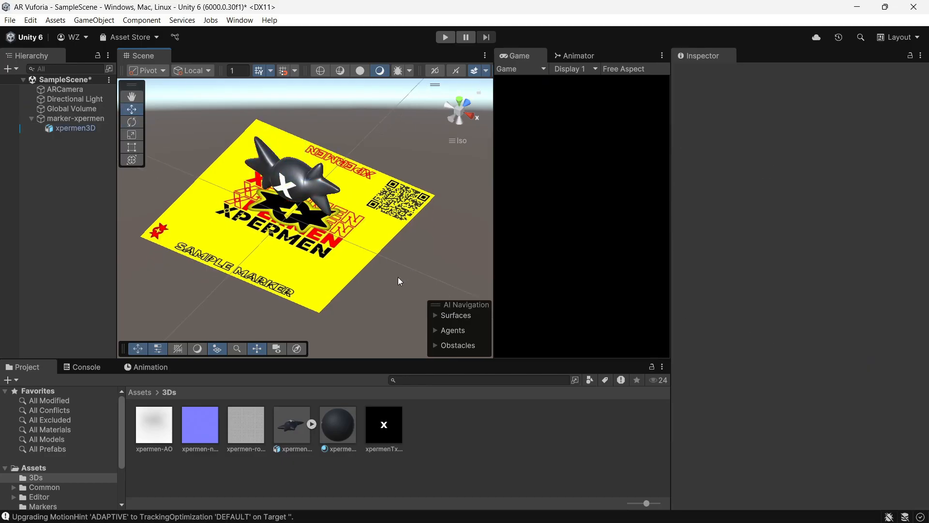
{"action": "right_click_drag", "start_coordinate": [398, 276], "coordinate": [366, 262]}
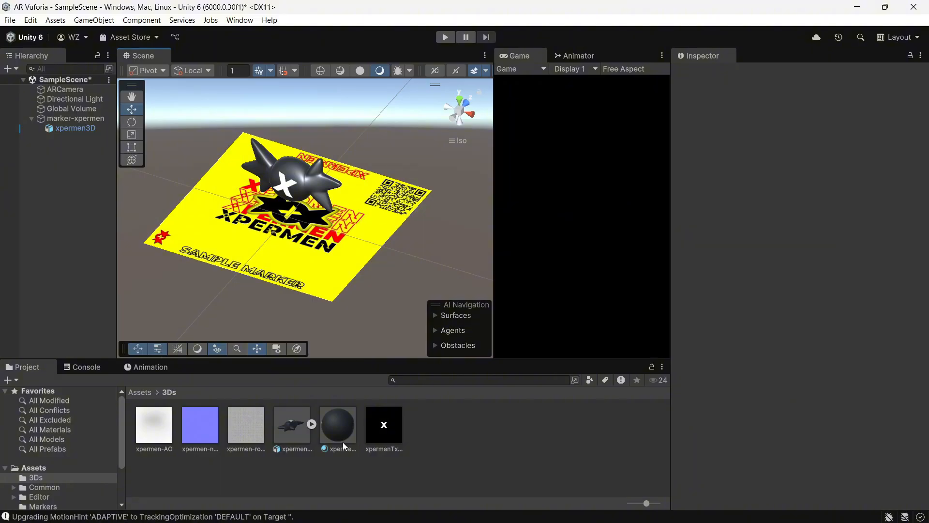
- Apply the xpermenMat material to xpermen3D and inspect the model up close
{"action": "left_click_drag", "start_coordinate": [342, 442], "coordinate": [305, 186]}
{"action": "scroll", "coordinate": [303, 181], "scroll_direction": "up", "scroll_amount": 2}
{"action": "double_click", "coordinate": [60, 128]}
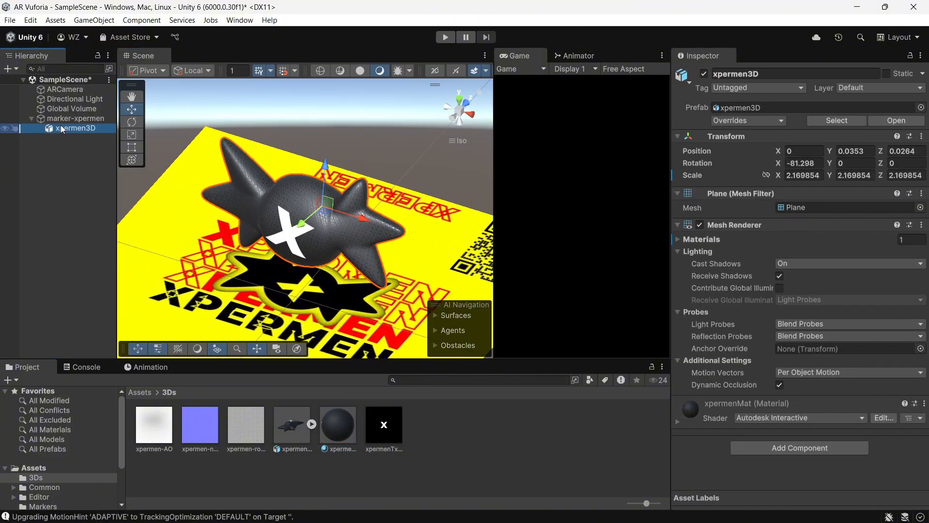
{"action": "mouse_move", "coordinate": [306, 197]}
{"action": "right_mouse_down"}
{"action": "mouse_move", "coordinate": [311, 134]}
{"action": "mouse_move", "coordinate": [591, 128]}
{"action": "mouse_move", "coordinate": [674, 108]}
{"action": "mouse_move", "coordinate": [534, 161]}
{"action": "mouse_move", "coordinate": [286, 190]}
{"action": "mouse_move", "coordinate": [792, 172]}
{"action": "mouse_move", "coordinate": [355, 166]}
{"action": "mouse_move", "coordinate": [392, 163]}
{"action": "right_mouse_up"}
{"action": "left_click", "coordinate": [341, 153]}
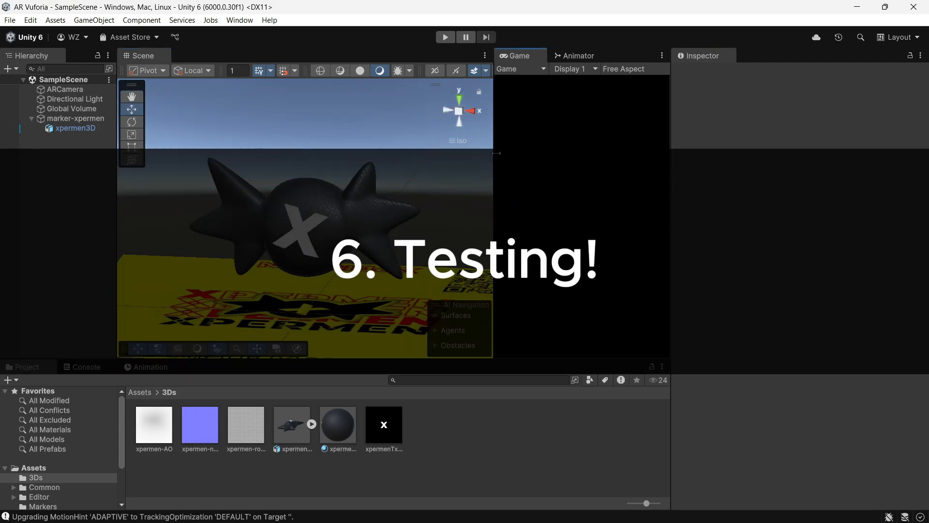
- Widen the Game view, run the scene to test the marker tracking with the webcam, and stop play mode
{"action": "left_click_drag", "start_coordinate": [493, 163], "coordinate": [284, 165]}
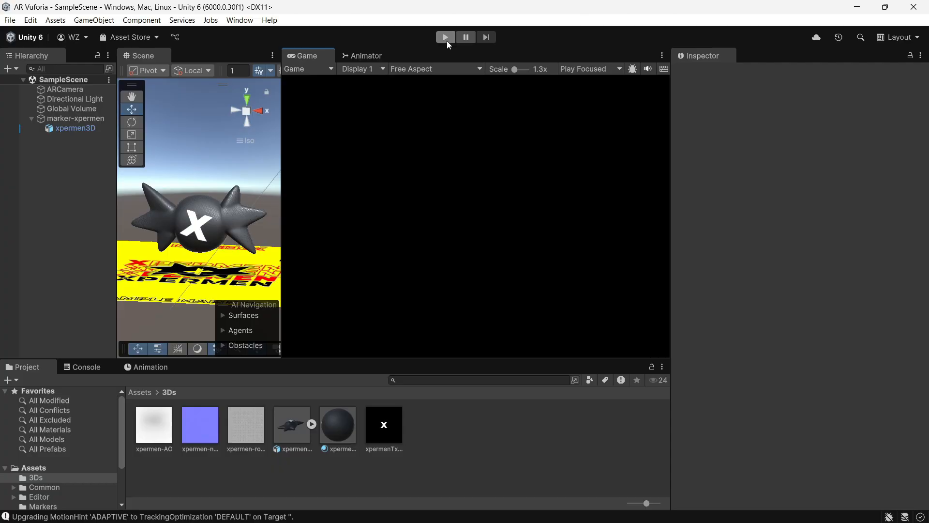
{"action": "left_click", "coordinate": [445, 38]}
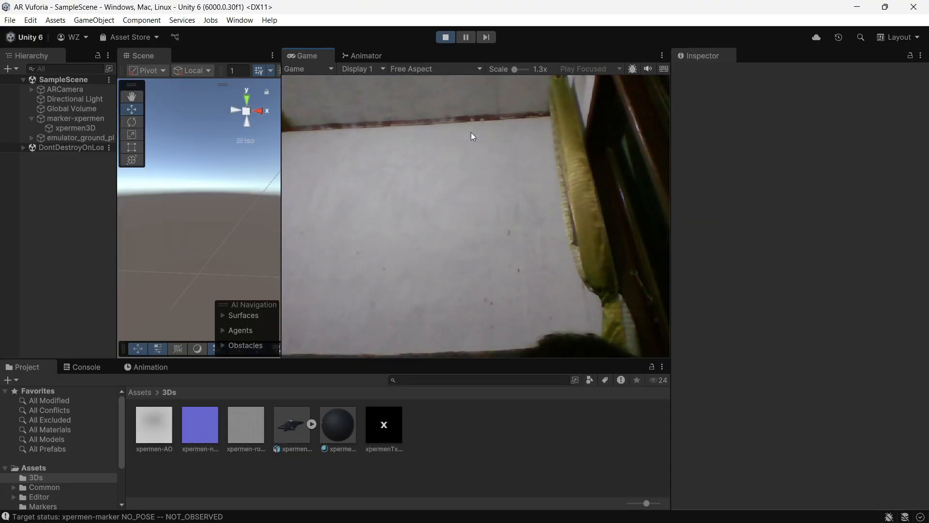
{"action": "left_click", "coordinate": [442, 39]}
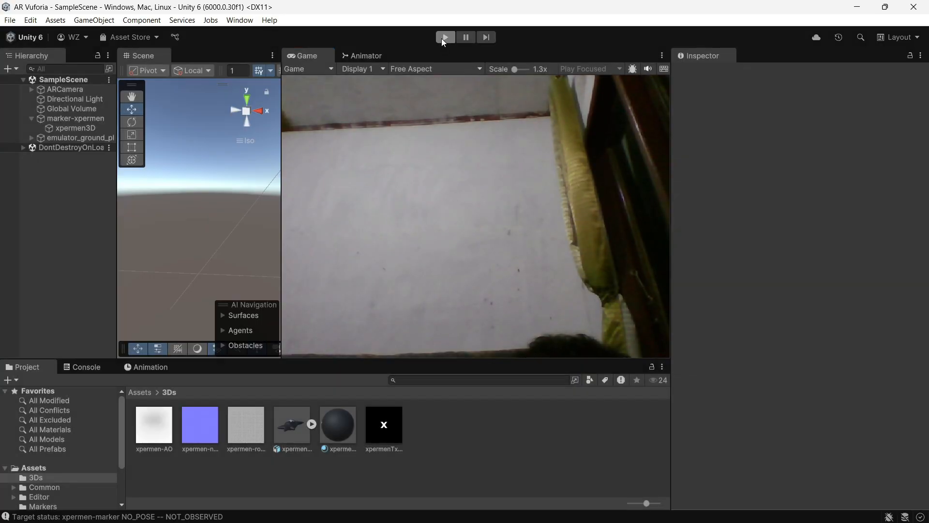